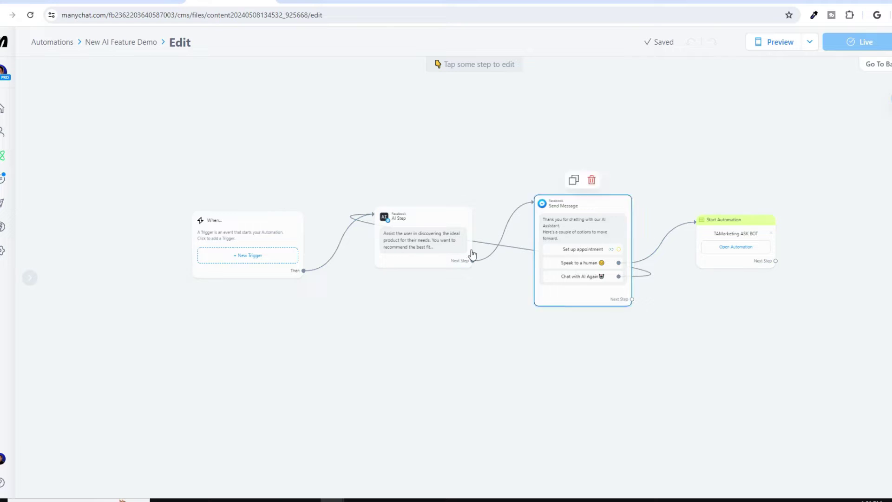
From the Automations list, create a from-scratch automation whose first step is an AI Step.
left_click(2, 158)
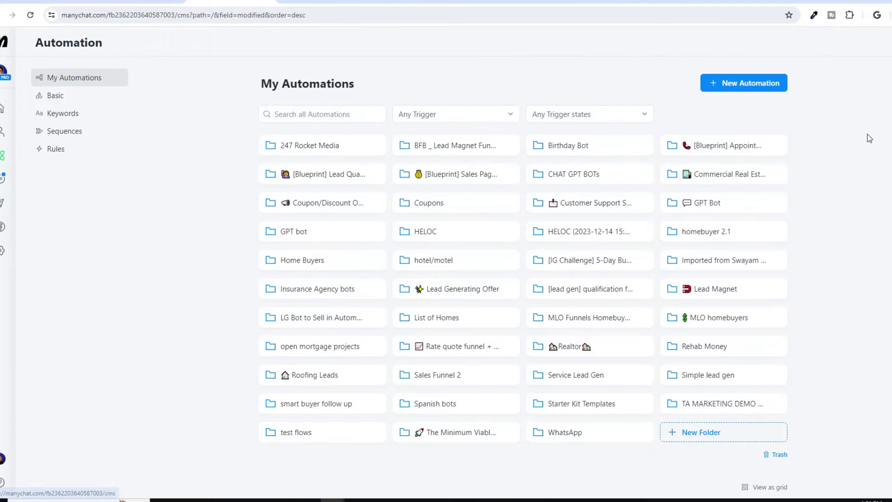
left_click(723, 87)
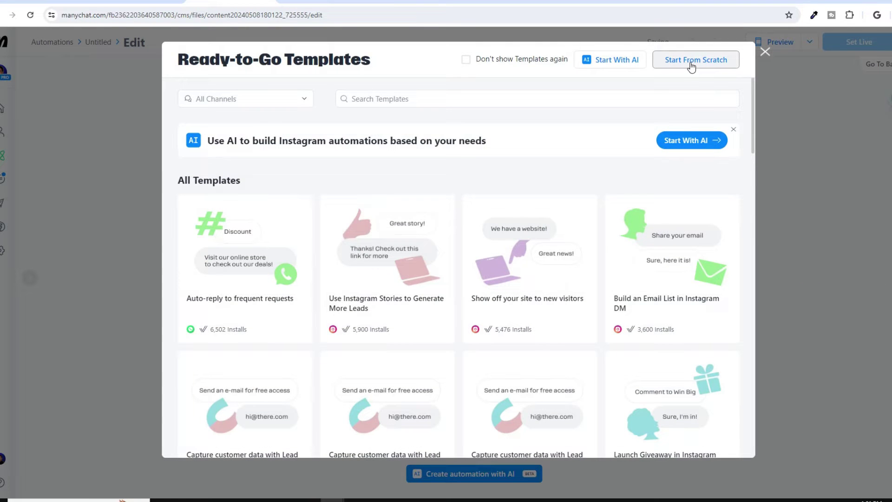
left_click(691, 68)
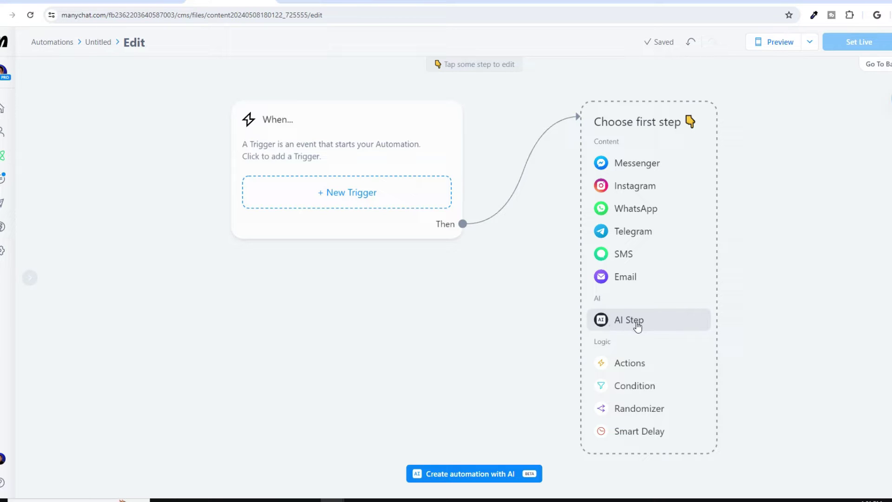
left_click(656, 319)
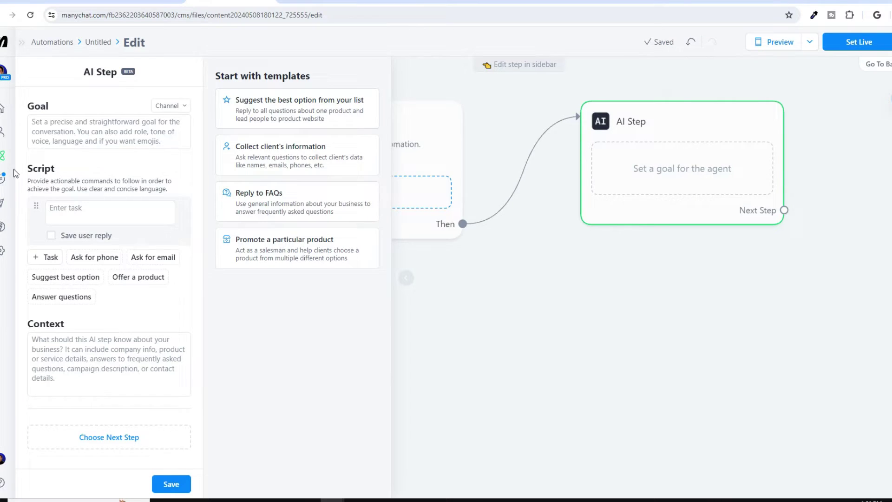
Open New AI Feature Demo in edit mode and select its AI Step node.
left_click(2, 157)
scroll(497, 274, "down", 5)
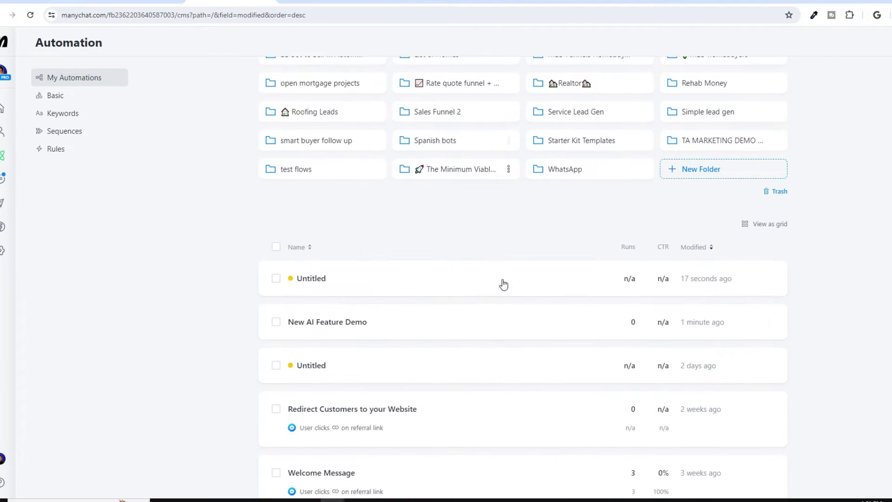
left_click(342, 327)
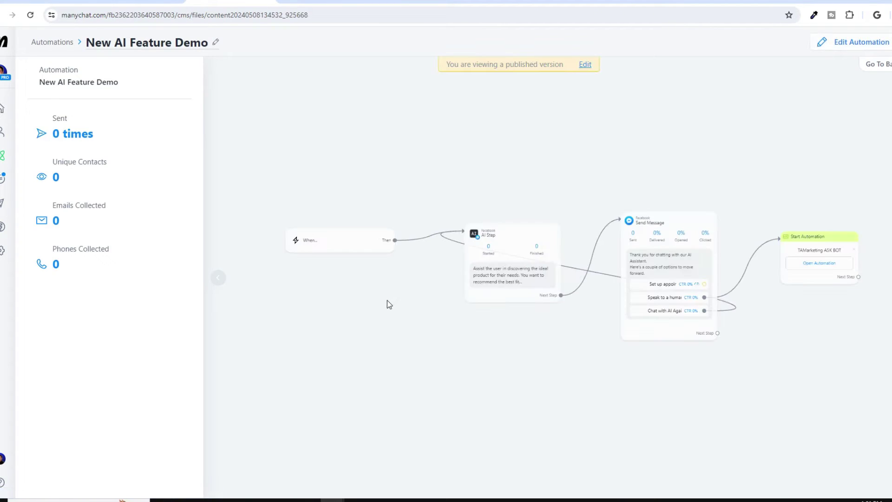
left_click(517, 279)
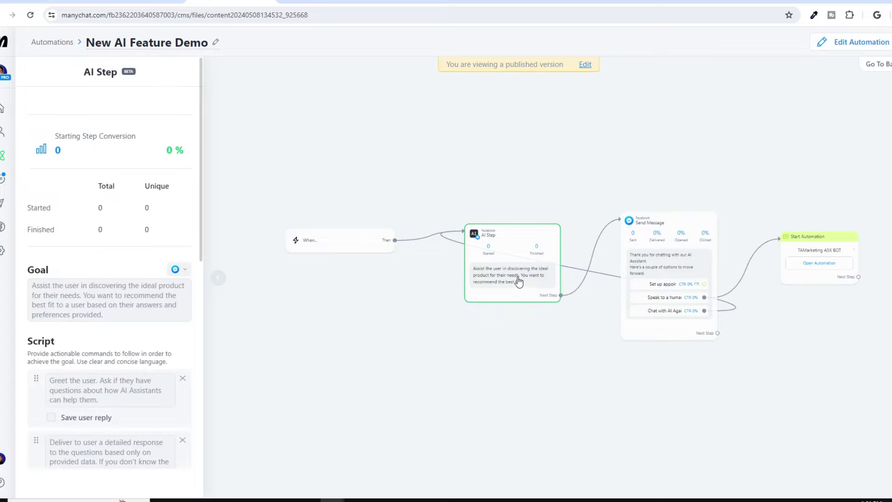
left_click(856, 41)
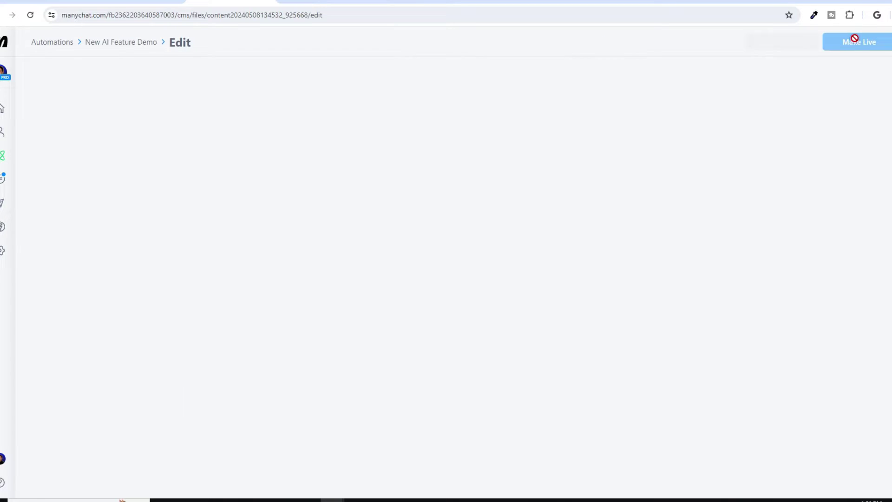
left_click(399, 264)
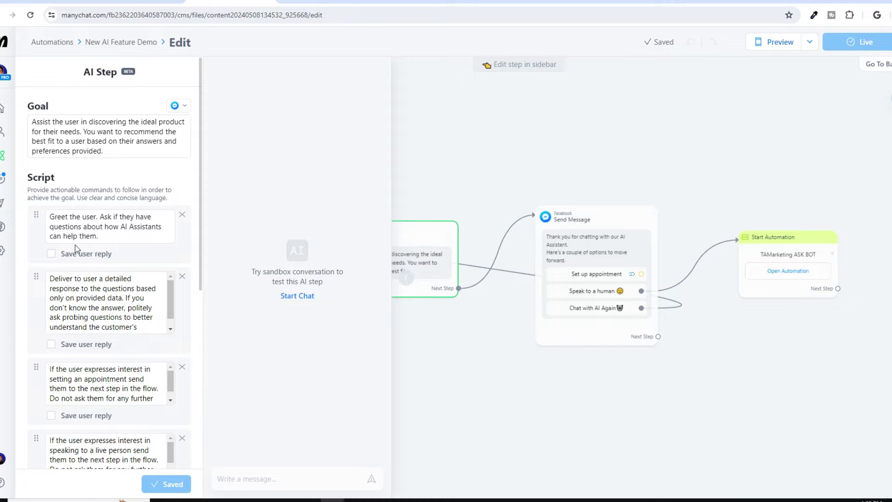
Read through the AI Step's script tasks, including the appointment and live-person handoff tasks.
left_click_drag(201, 219, 202, 263)
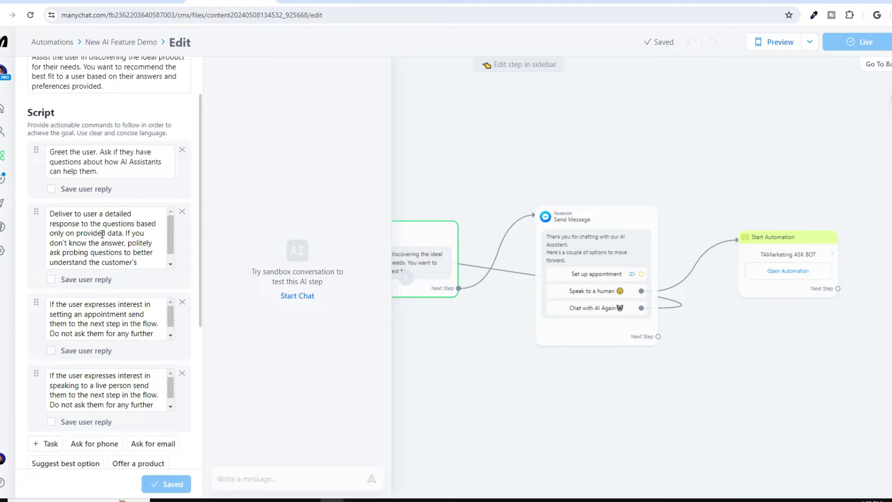
left_click(93, 257)
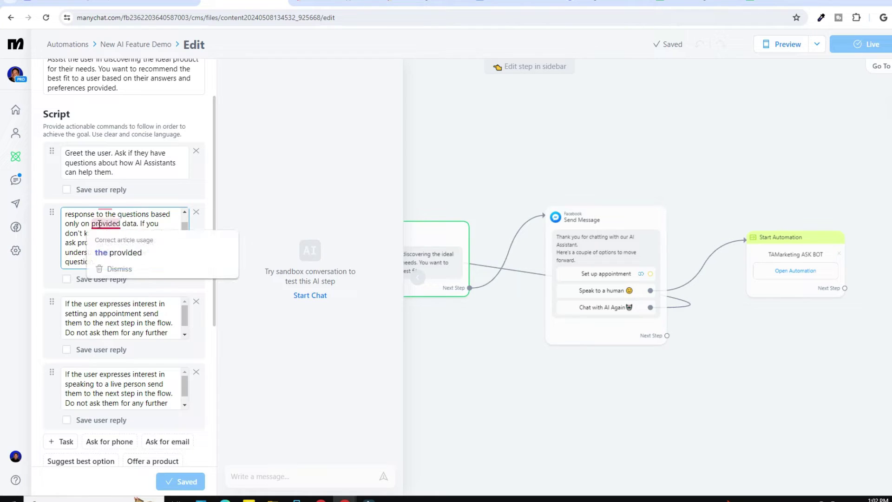
scroll(214, 237, "down", 1)
scroll(214, 237, "down", 2)
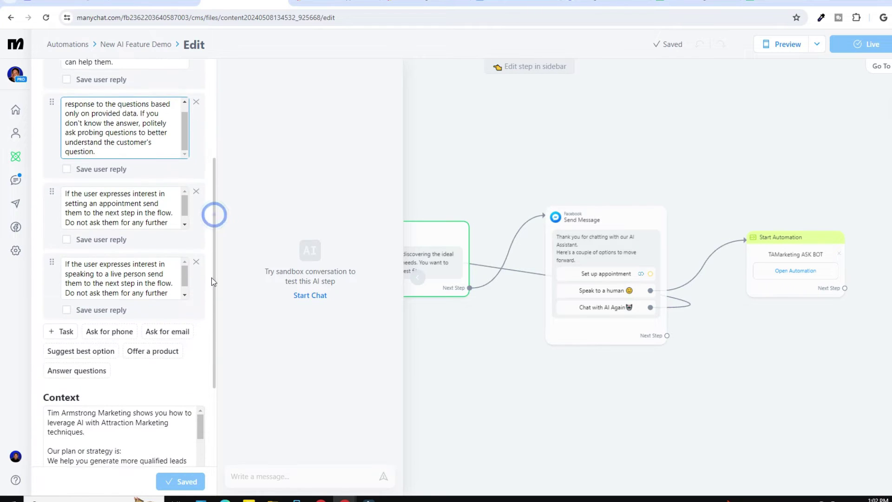
left_click(185, 214)
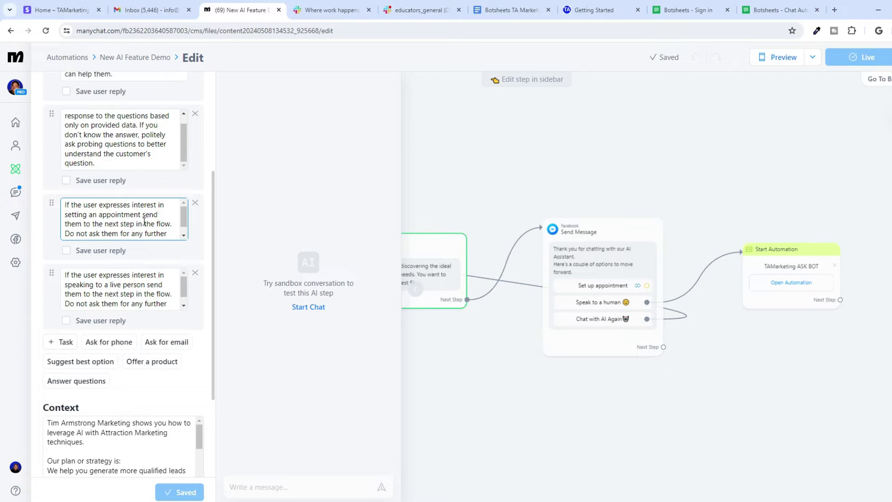
left_click(74, 286)
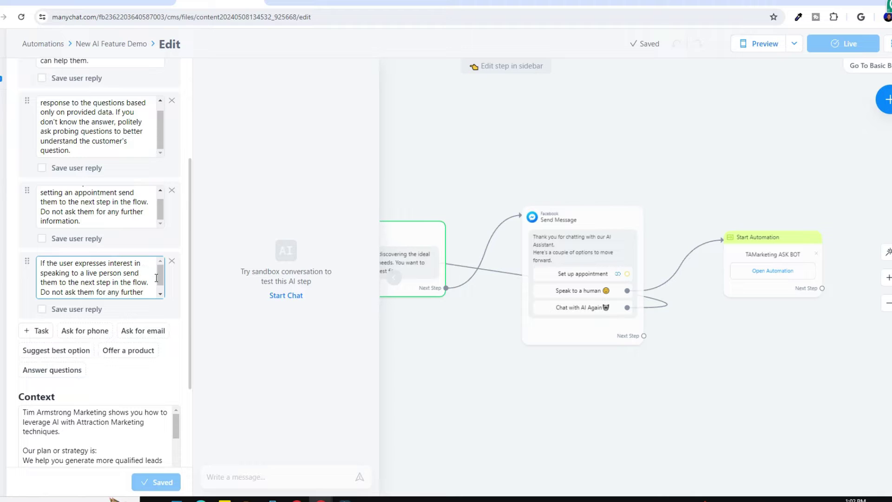
Review the business Context box, then close the AI Step settings to view the flow.
scroll(156, 278, "down", 1)
scroll(181, 324, "down", 3)
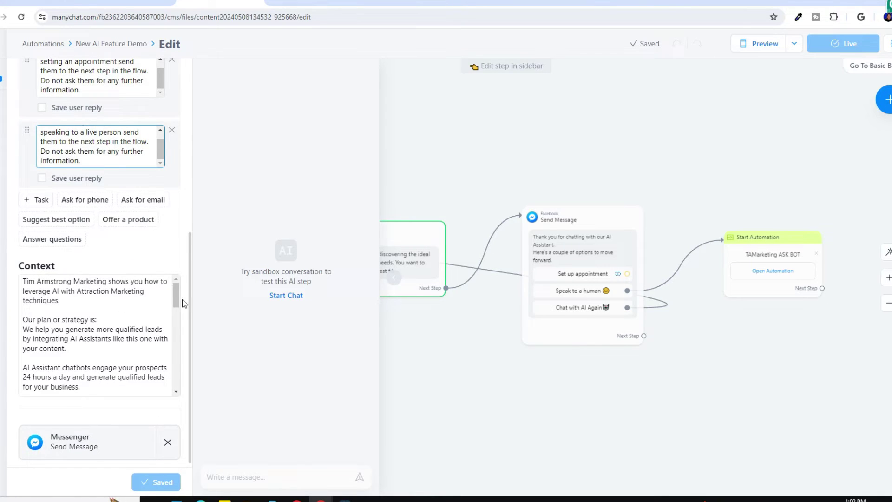
mouse_move(176, 295)
left_mouse_down()
mouse_move(176, 385)
mouse_move(177, 293)
left_mouse_up()
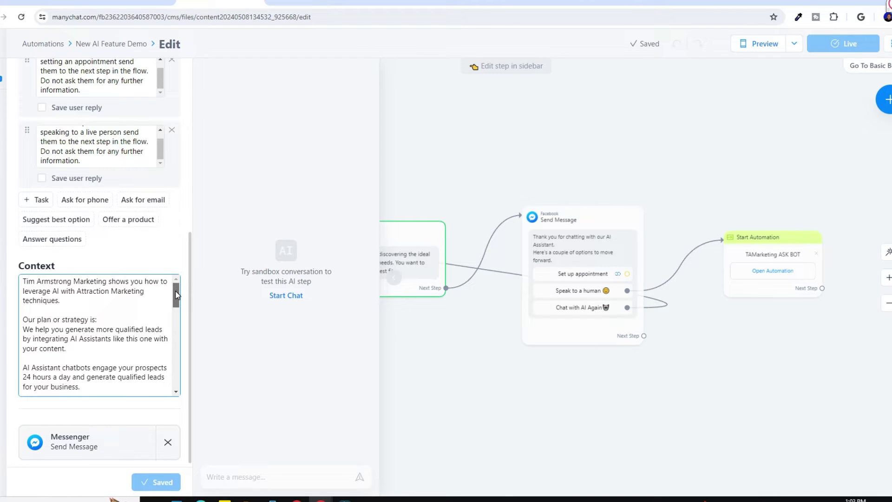
left_click_drag(175, 298, 178, 381)
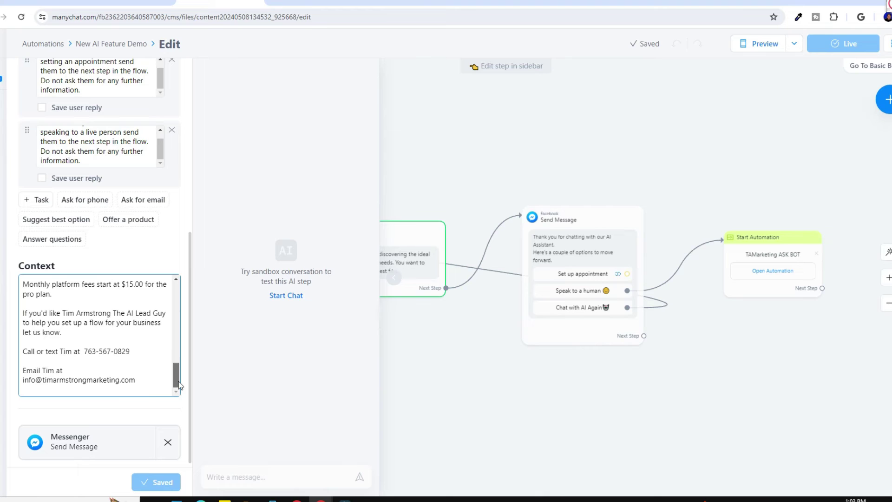
left_click(470, 435)
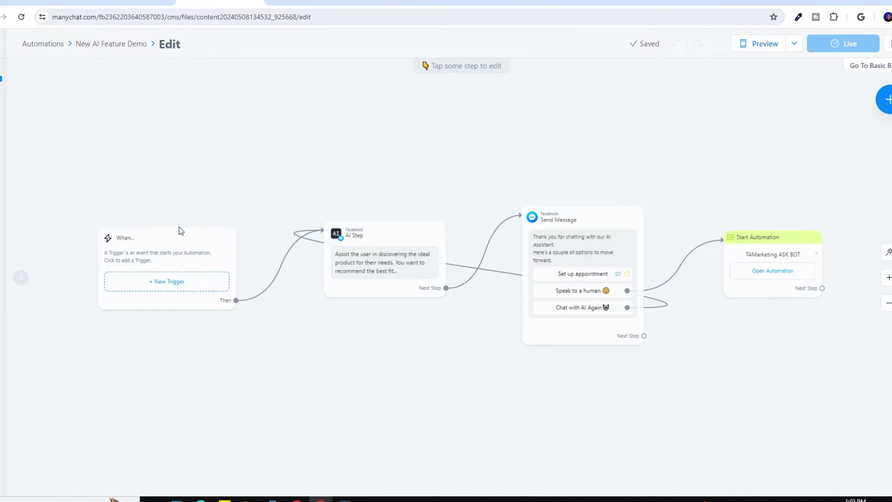
Launch a live Messenger preview of the bot and reopen the AI Step settings.
left_click(793, 47)
left_click(779, 121)
left_click(757, 47)
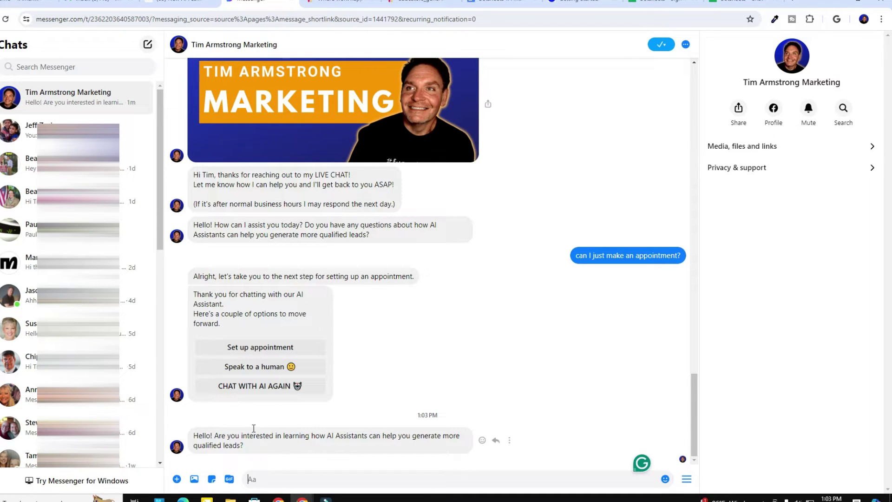
left_click(179, 2)
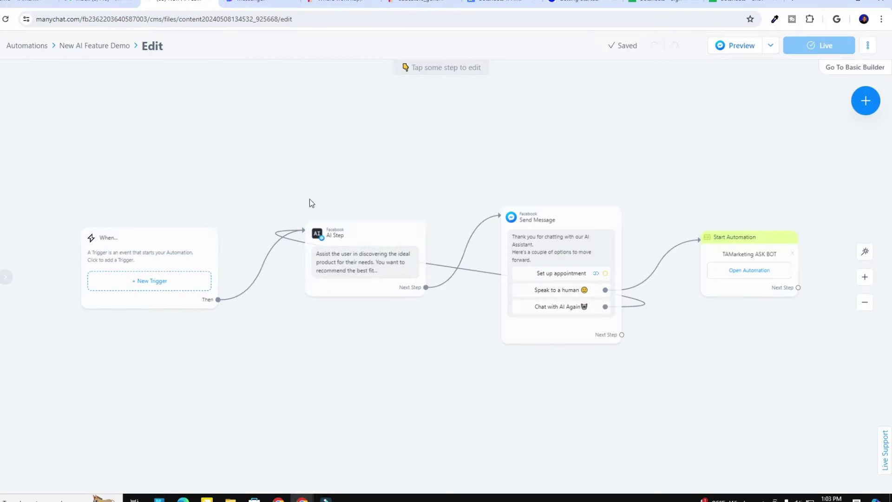
left_click(377, 263)
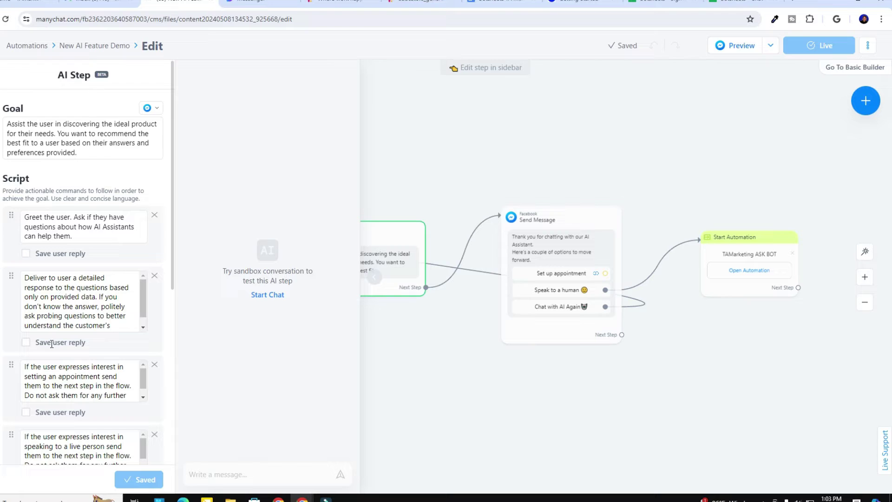
In the Messenger chat, reply 'yes, tell me more' and then 'website integration'.
left_click(255, 8)
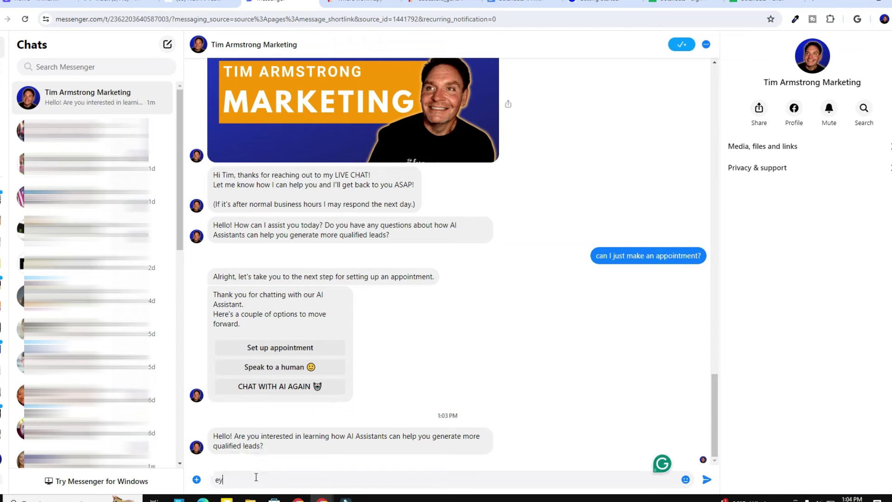
type("yes, te")
type("ll me more")
key("Return")
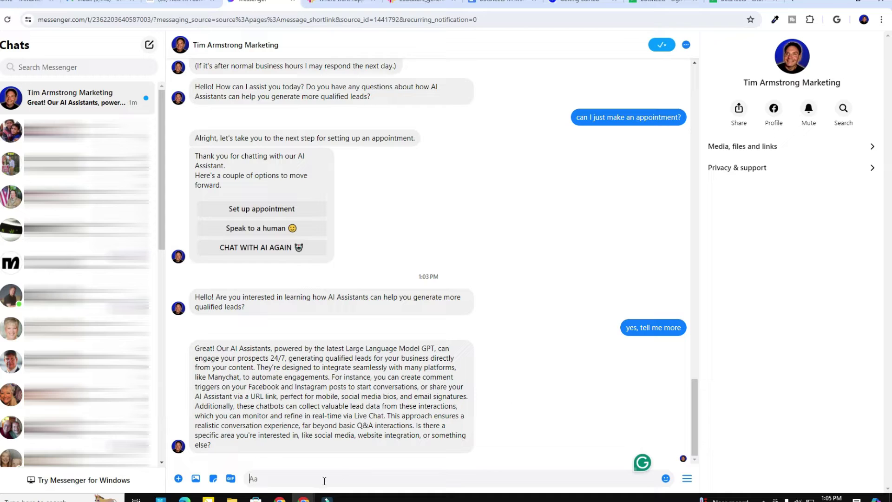
type("webs")
type("ite in")
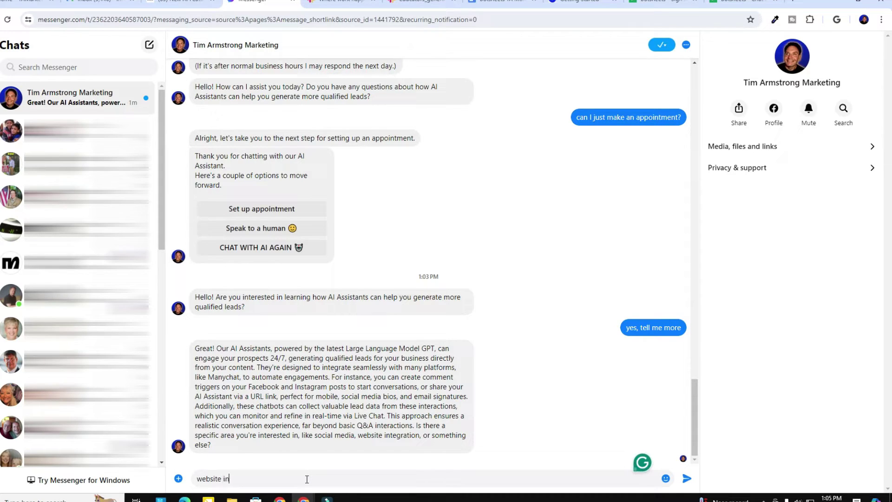
type("tegration")
key("Return")
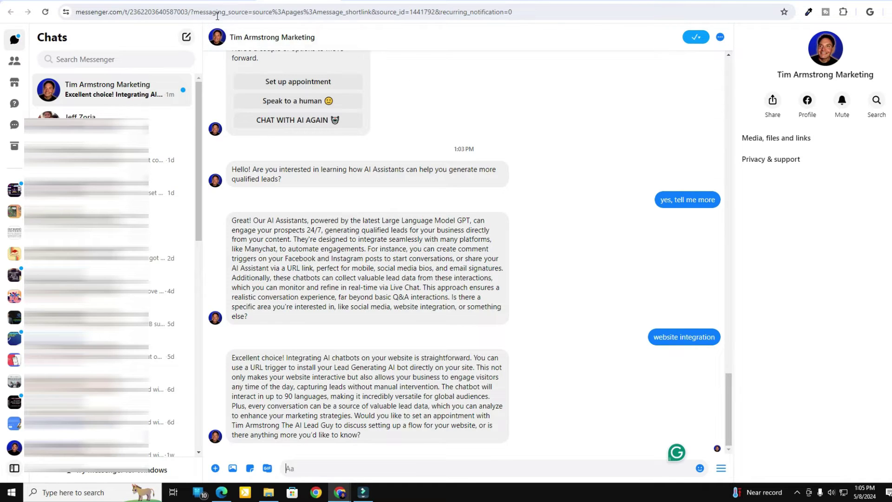
After the first Context paragraph, add 'Answer all user questions in 3 sentences or less.' and save.
scroll(95, 341, "down", 5)
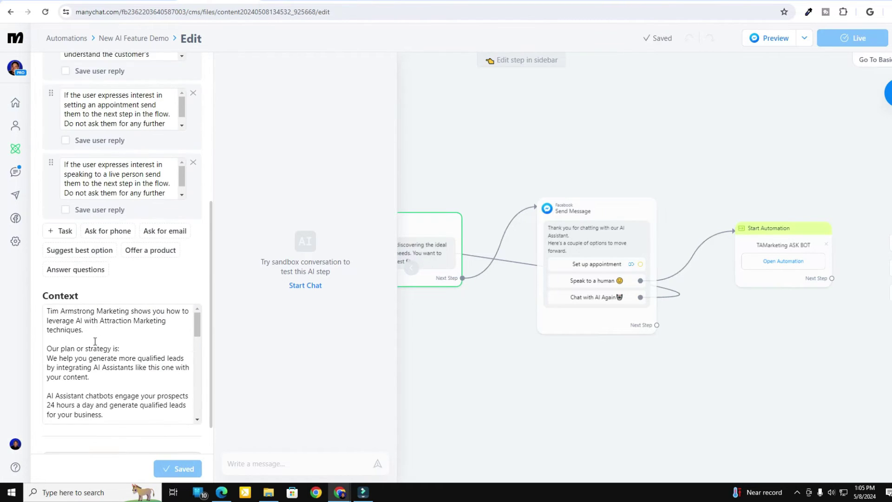
scroll(95, 341, "down", 1)
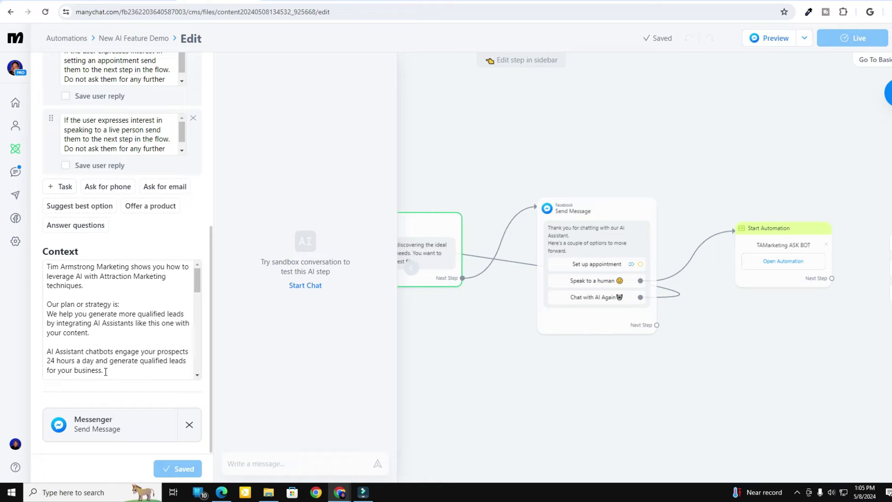
scroll(121, 370, "up", 6)
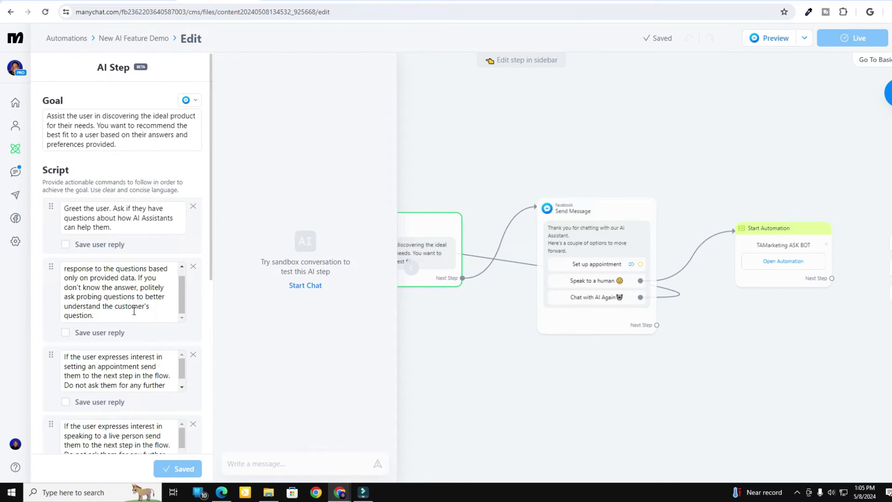
scroll(131, 348, "down", 1)
scroll(135, 337, "down", 5)
scroll(135, 337, "up", 2)
scroll(139, 325, "up", 3)
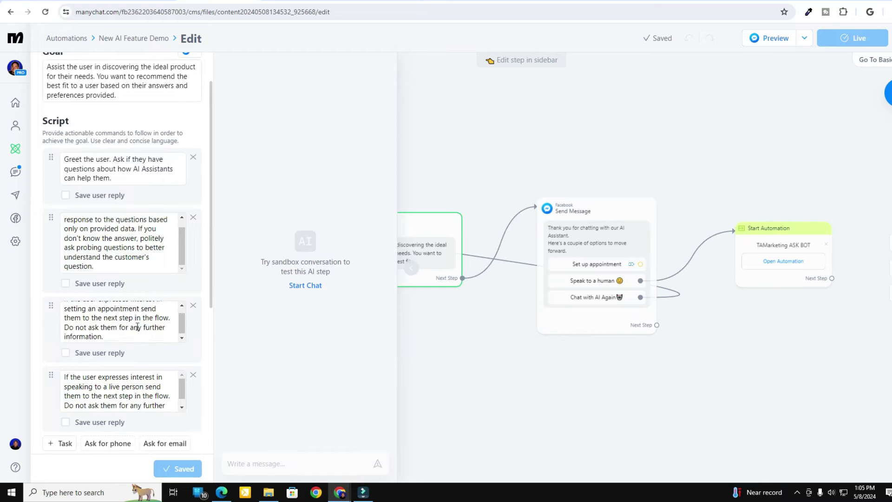
scroll(186, 308, "down", 5)
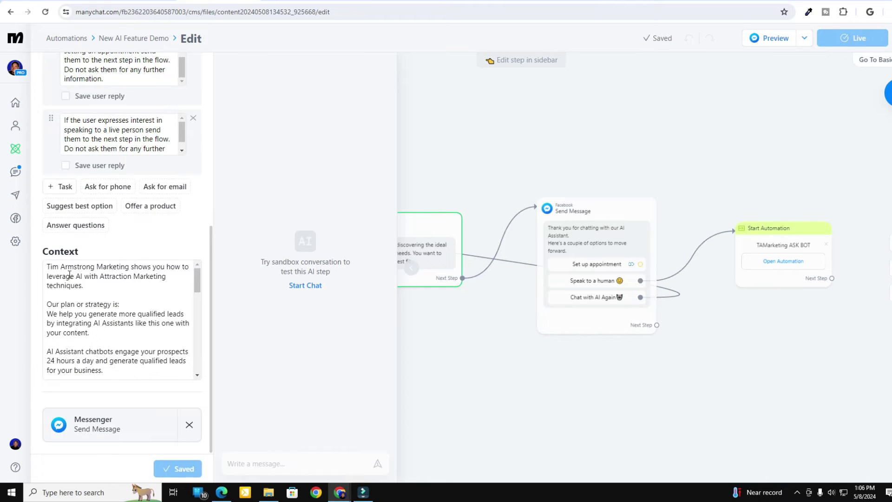
left_click(92, 288)
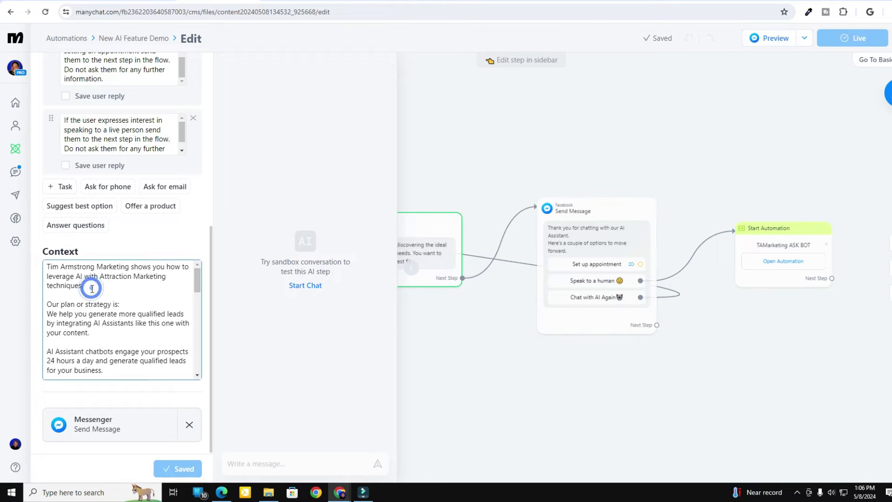
key("Return")
key("Return")
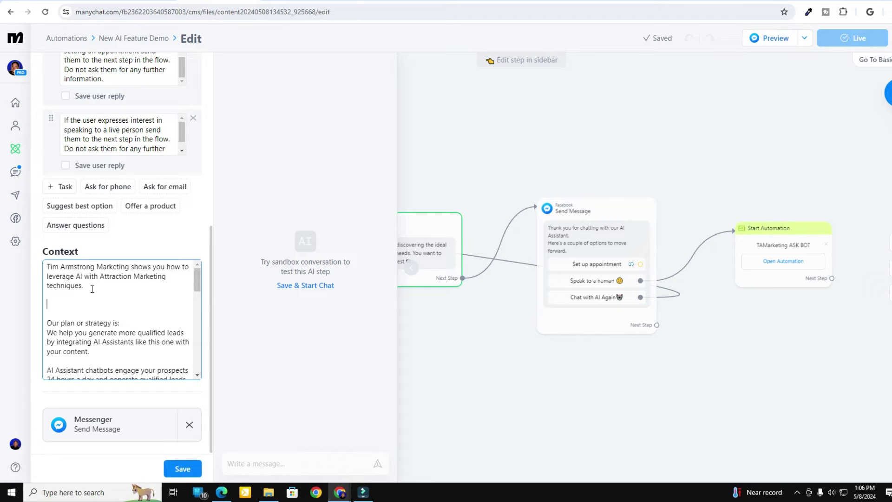
type("Answer all ")
type("user ")
type("questions ")
type("in 3")
type(" se")
type("ntences")
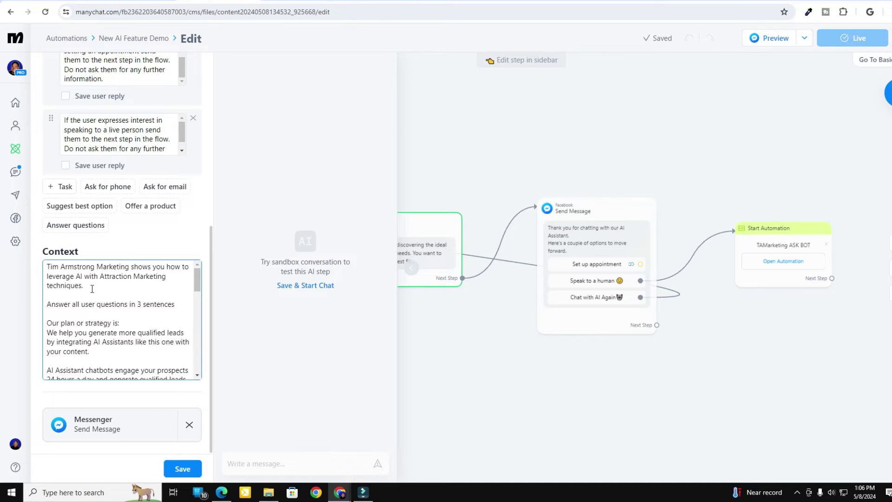
type(" or less.")
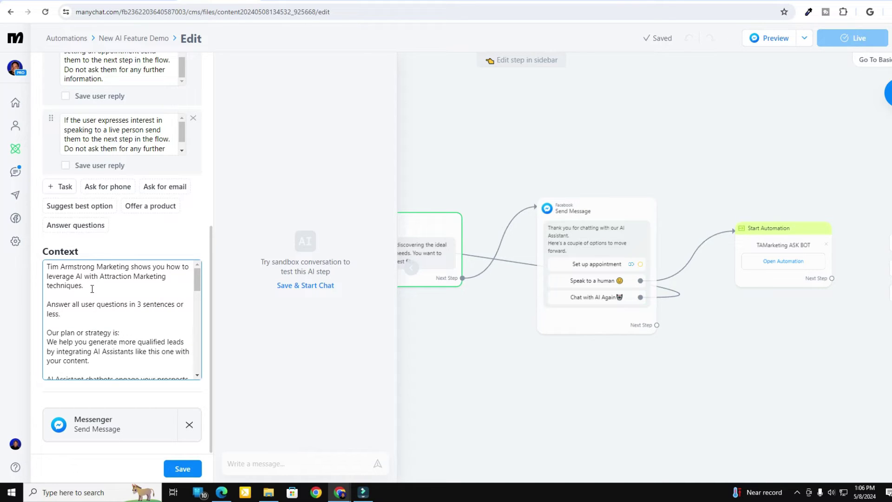
left_click(181, 467)
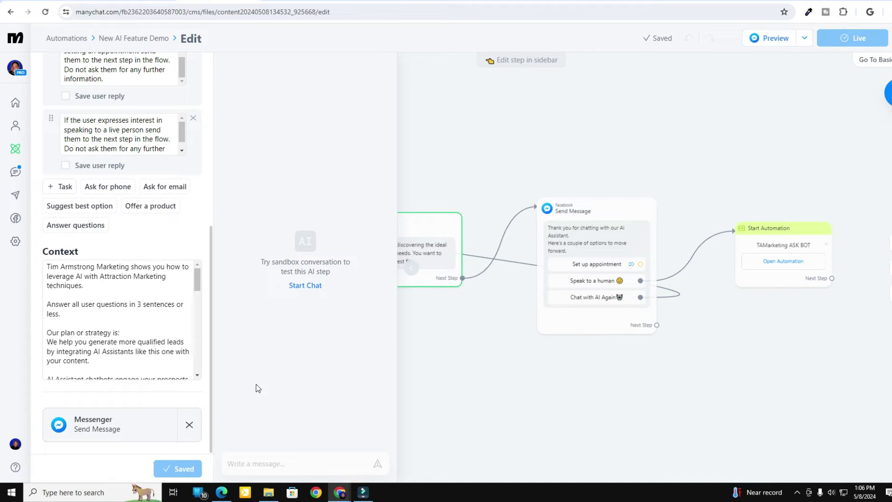
Open the Messenger preview and ask 'yes, I own a mortgage company and need more leads, can you help?'.
left_click(769, 41)
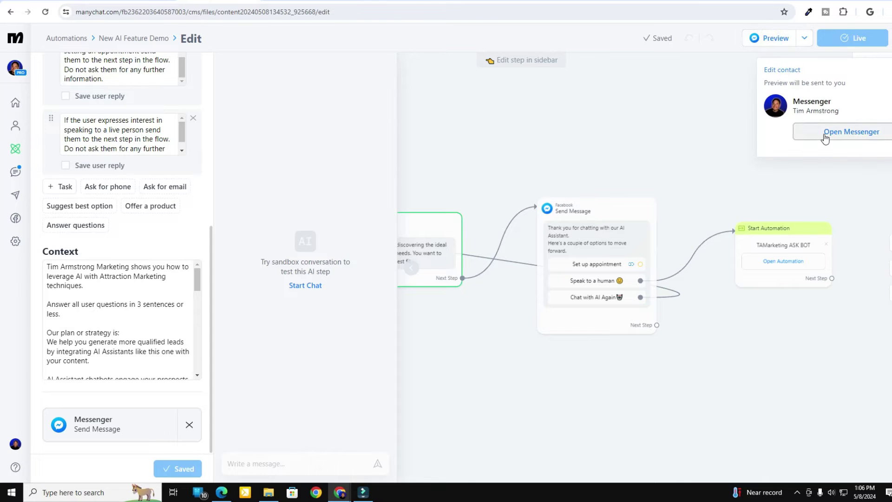
left_click(824, 134)
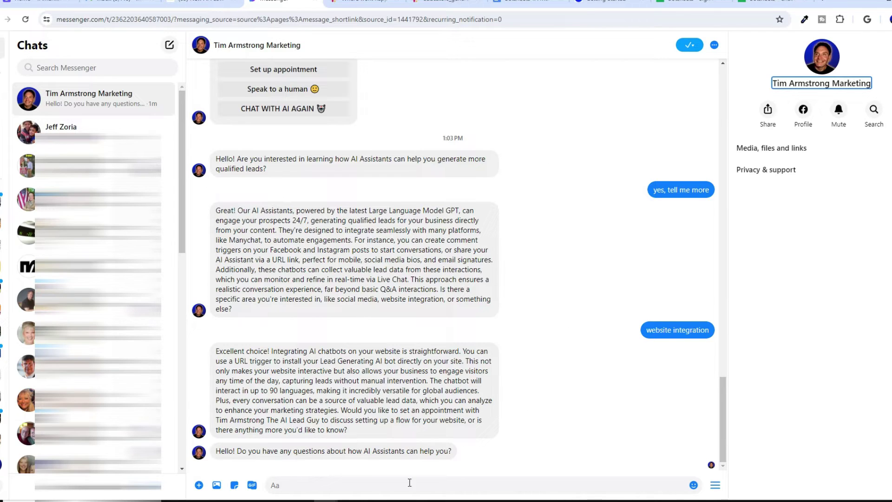
left_click(361, 486)
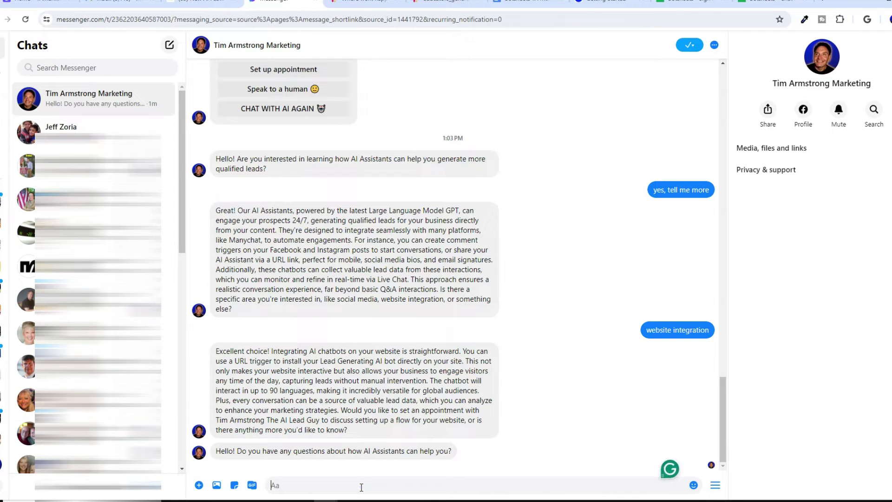
type("yes, ")
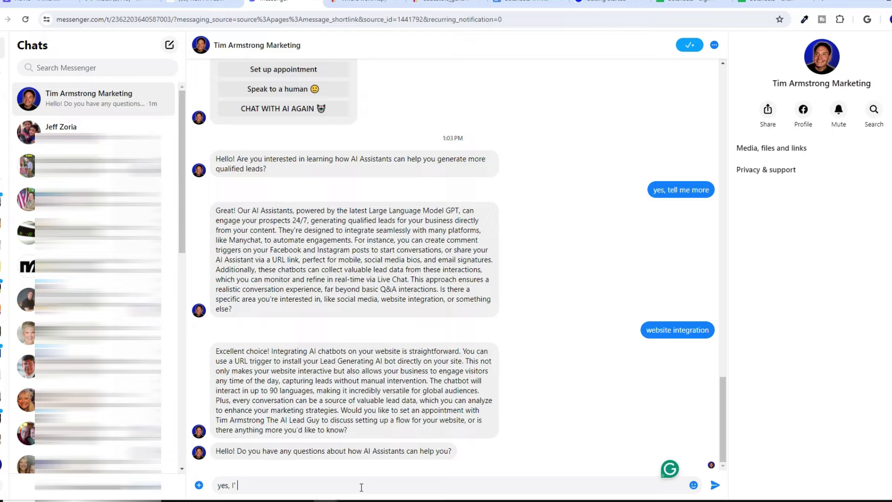
type("I own a mo")
type("rtgage compa")
type("ny and nee")
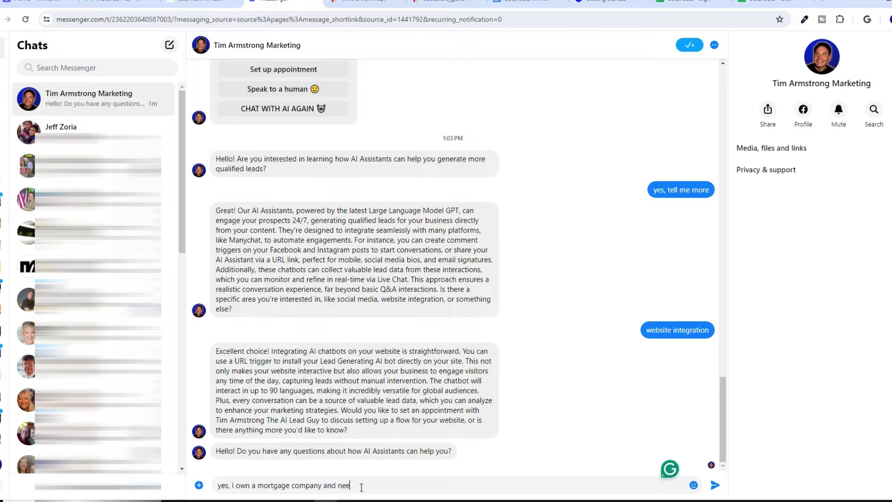
type("d more leads")
type(", can you ")
type("he")
type("lp?")
key("Return")
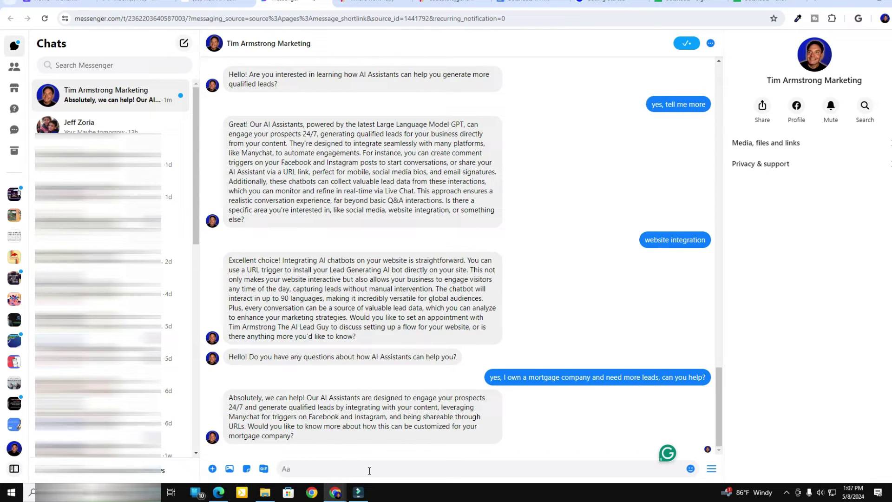
mouse_move(357, 416)
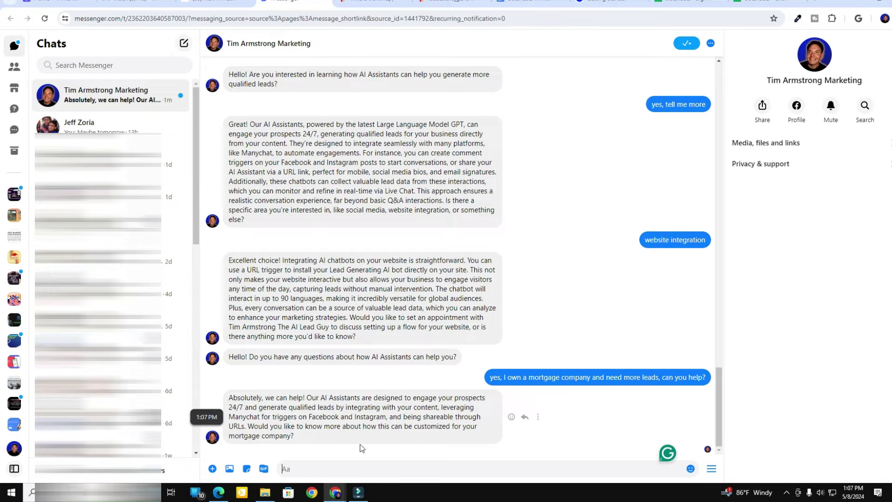
Reply 'yes, I am interested!' to the bot.
left_click(326, 467)
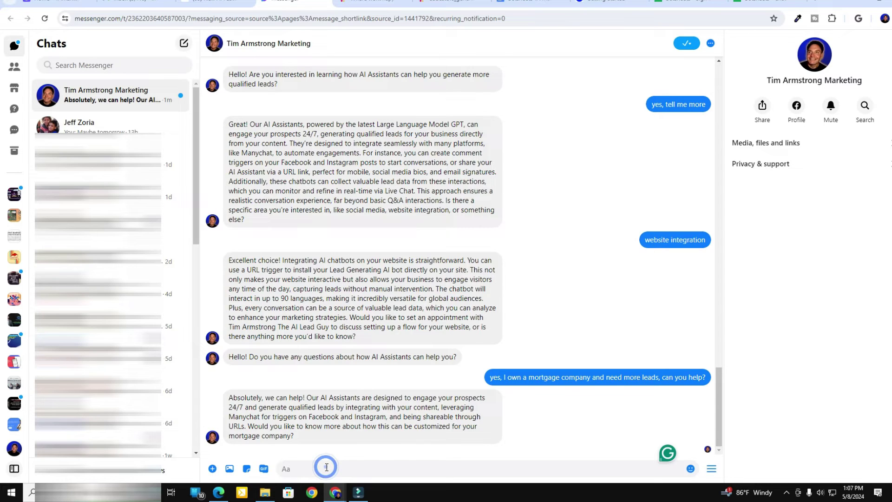
type("yes, la")
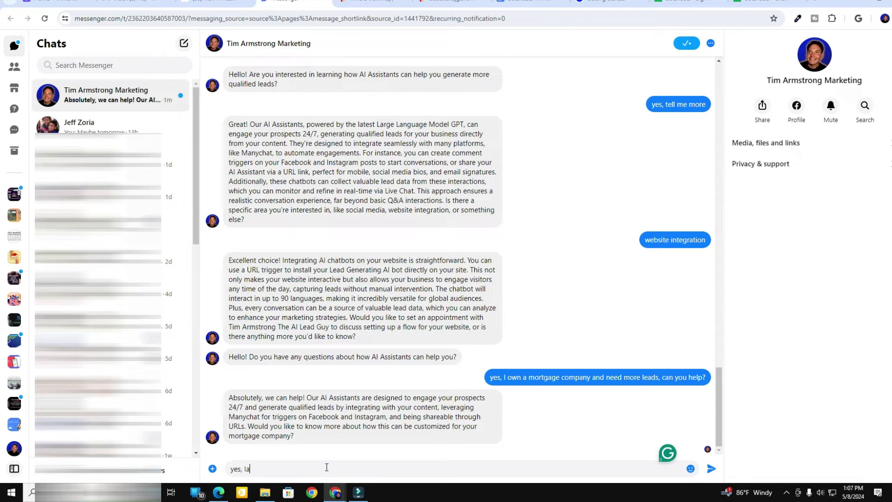
key("BackSpace")
type("am interes")
type("ted!")
key("Return")
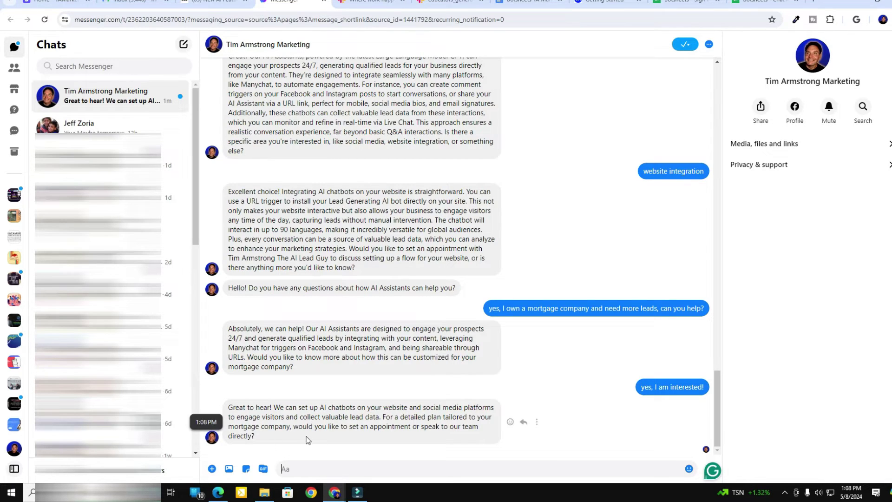
Send 'yes, can I speak to someone?' in Messenger, then close ManyChat's AI Step panel.
left_click(329, 465)
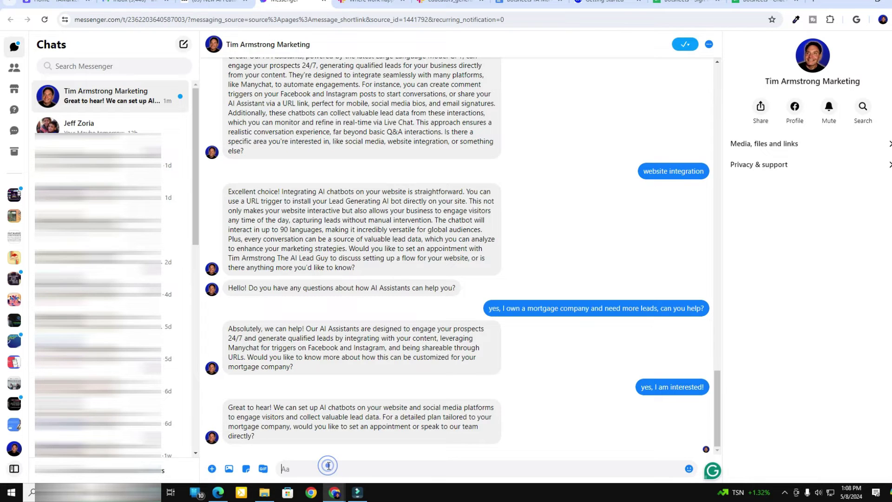
type("yes, ")
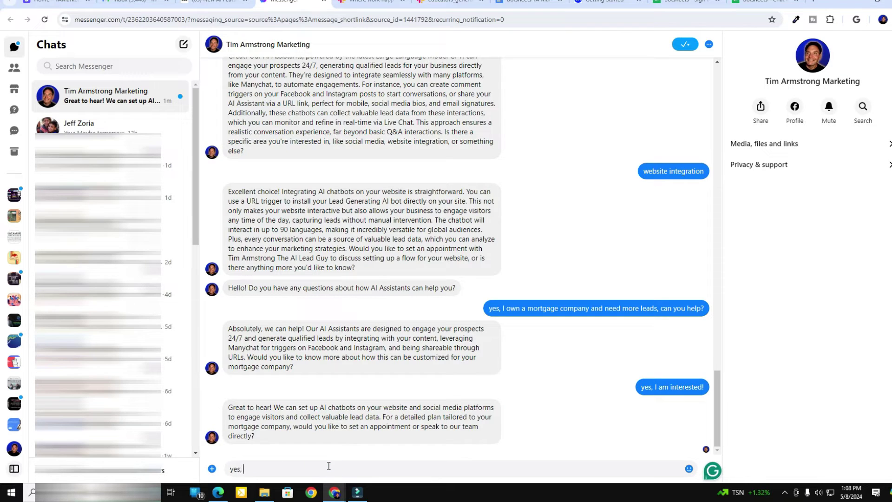
type("can I speak")
type(" to some")
type("one?")
key("Return")
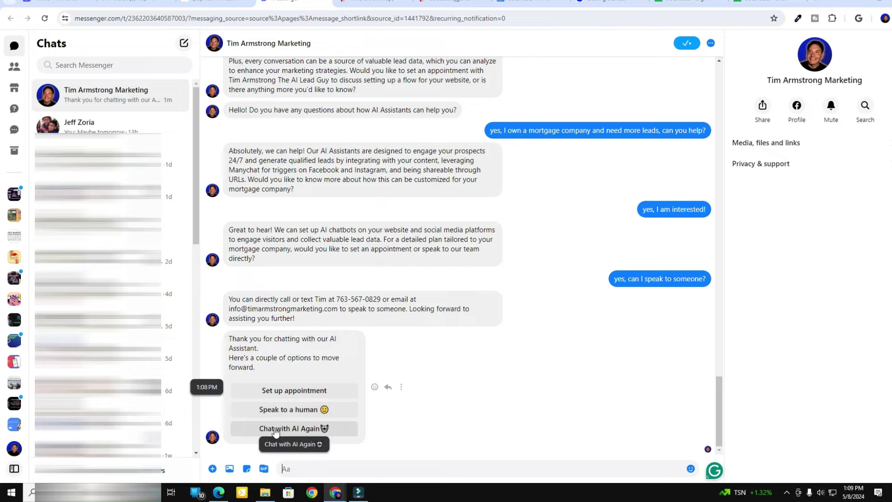
left_click(226, 4)
left_click(493, 372)
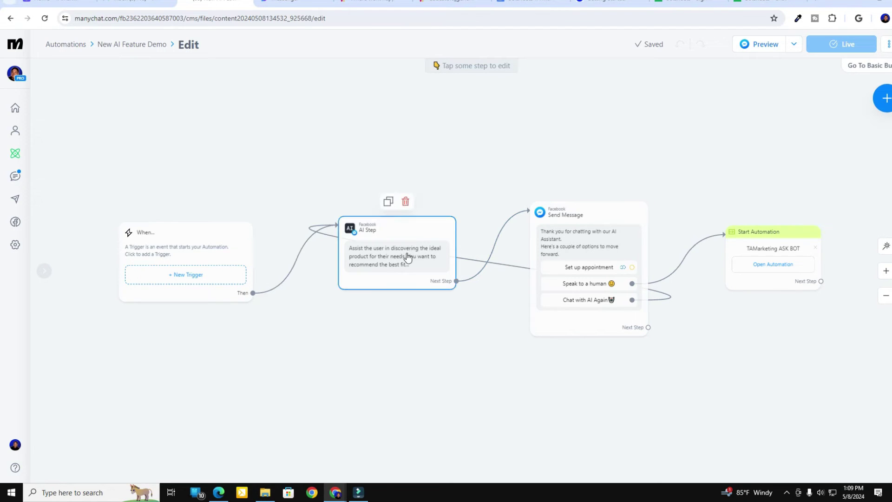
Choose Speak to a human in Messenger and send a message asking someone to get back asap.
mouse_move(397, 251)
left_click(283, 6)
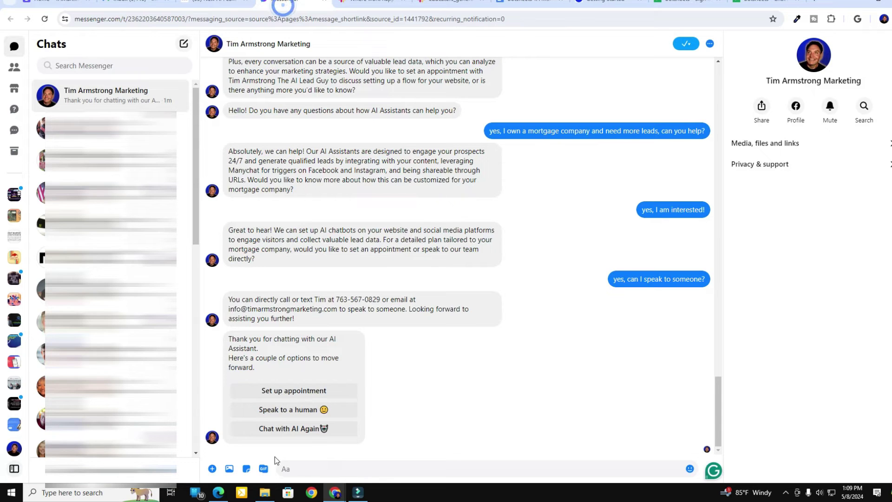
left_click(286, 409)
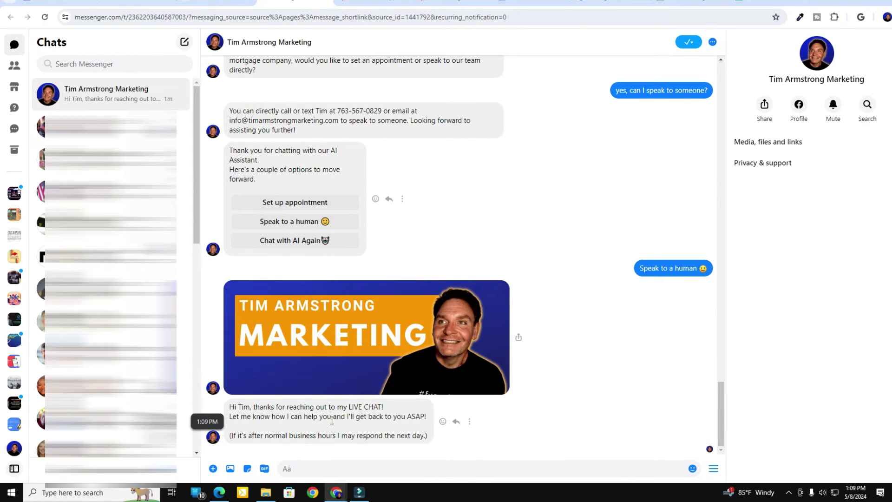
left_click(348, 473)
left_click(348, 473)
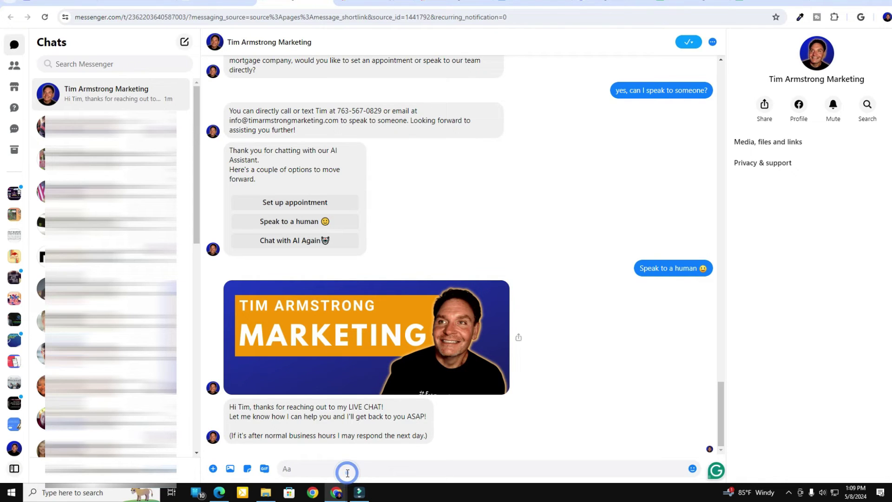
type("Tim")
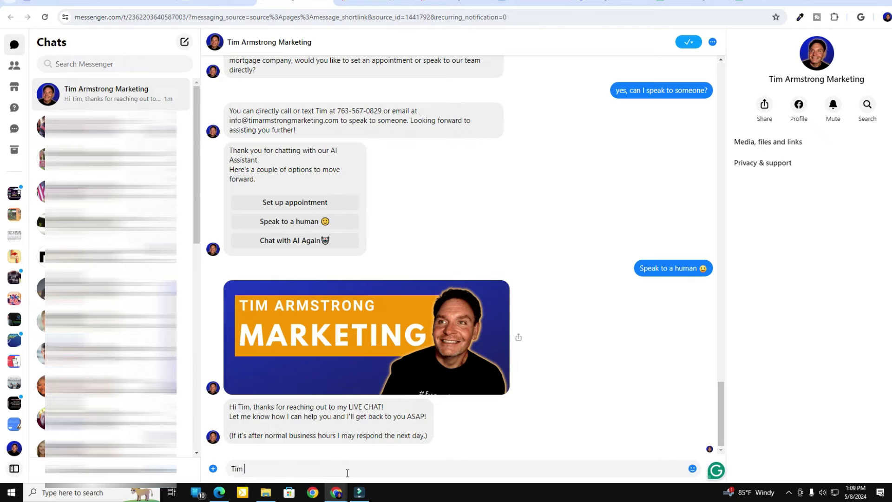
type(" you ar e")
type("e ")
type(" me")
type("with this")
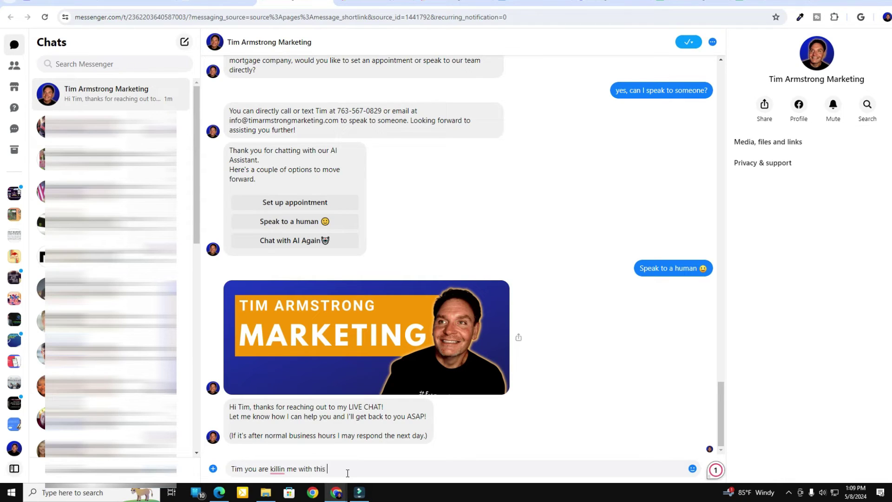
type(" bot, I ne")
type("ed one. ")
type("get ba")
type("ck asap!")
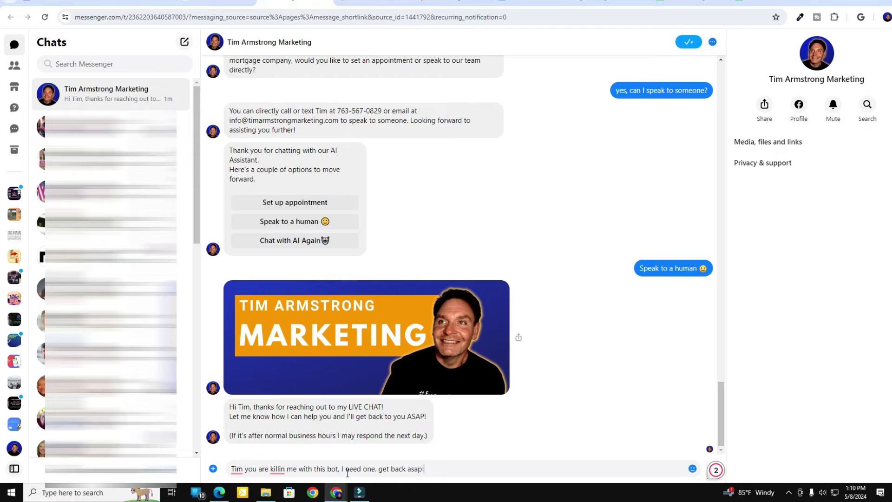
key("Return")
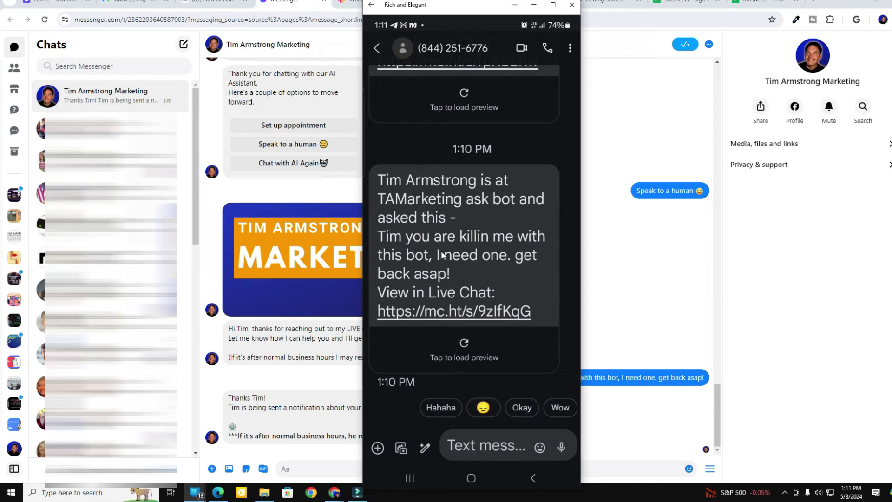
On the phone mirror, leave the SMS alert and check the Manychat Telegram and Gmail notifications.
right_click(442, 319)
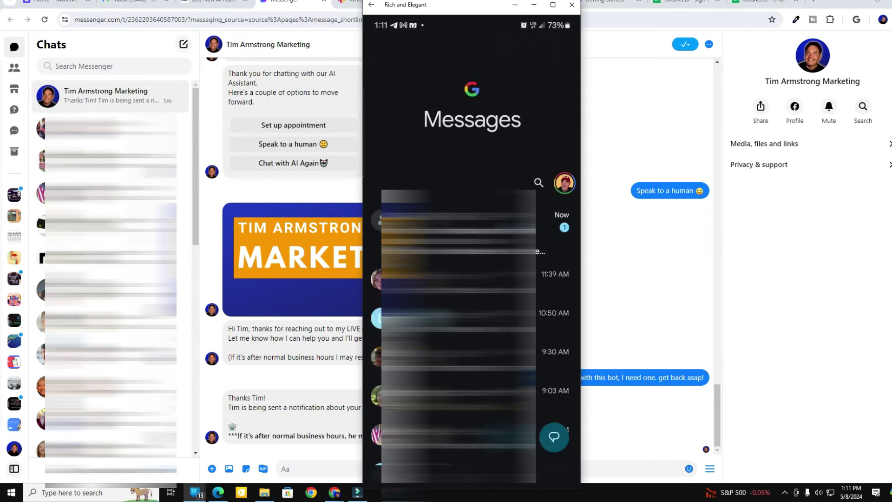
right_click(442, 319)
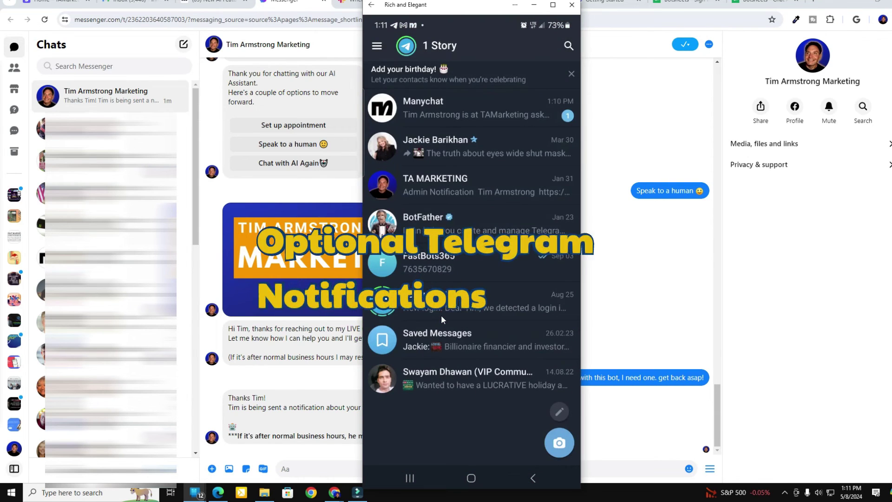
left_click(464, 108)
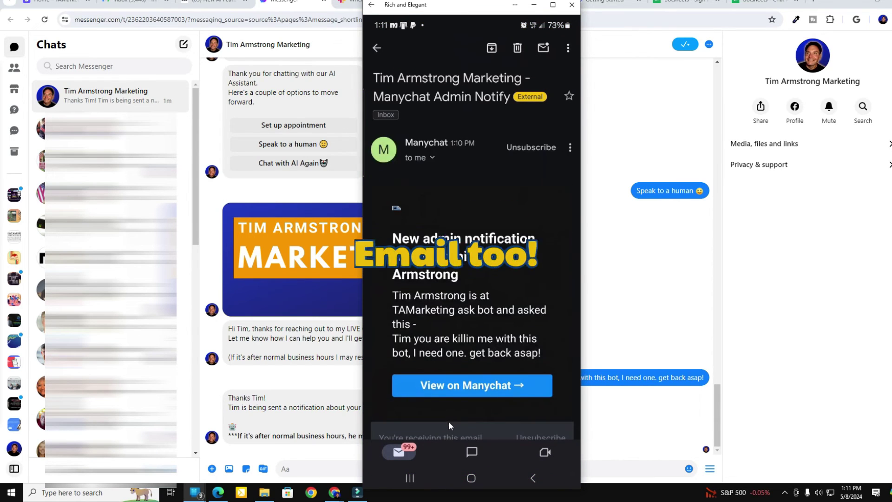
scroll(432, 362, "down", 1)
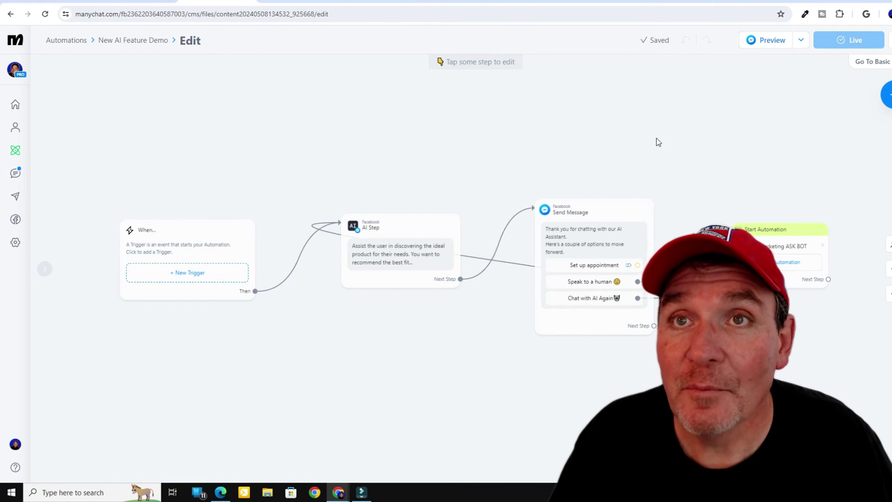
Open the Messenger preview and ask the bot in Spanish whether it speaks Spanish.
left_click(771, 40)
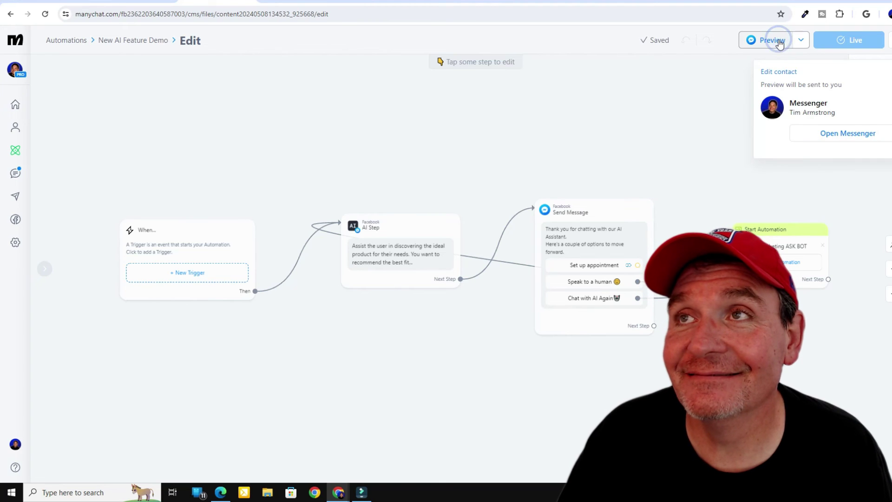
left_click(865, 132)
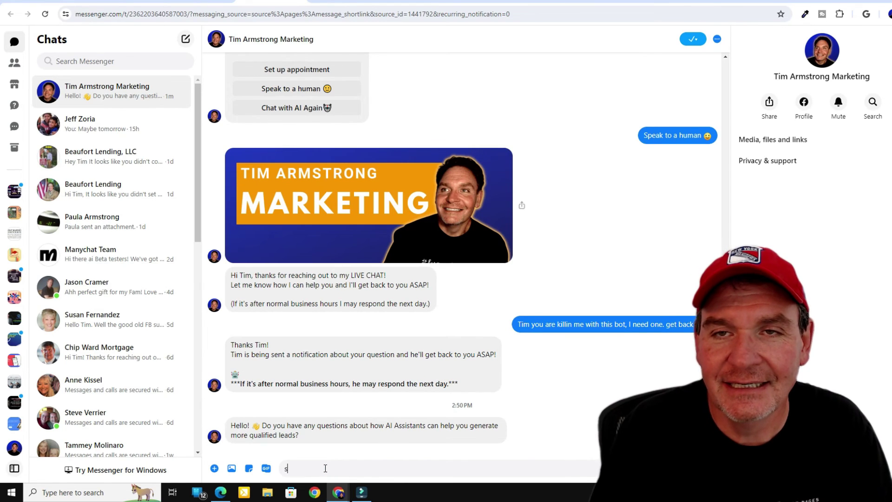
type("si yho")
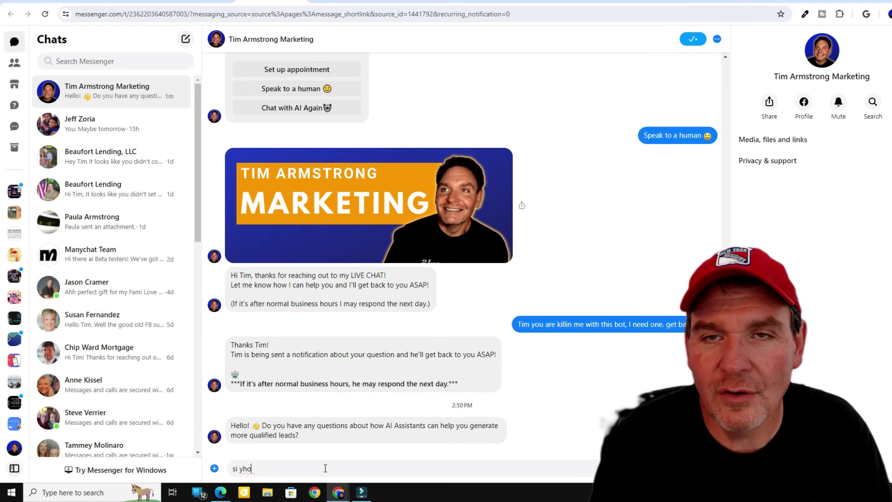
key("BackSpace")
key("BackSpace")
type("o habla")
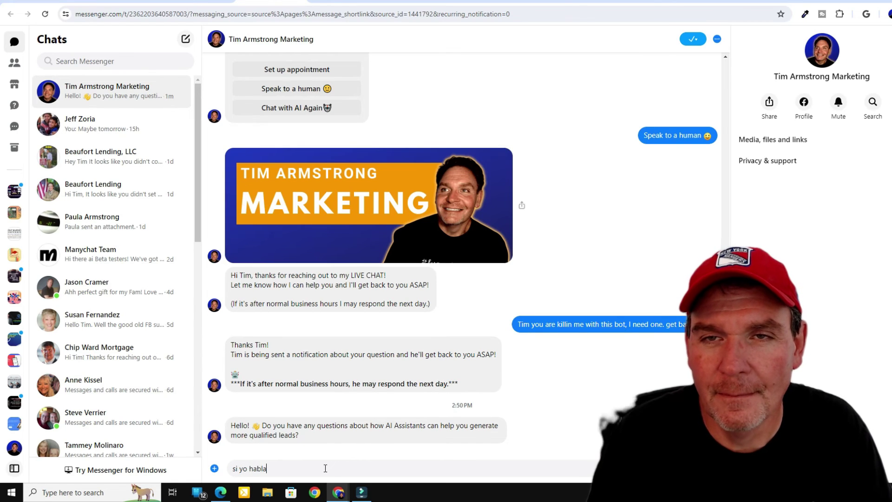
type(" espano")
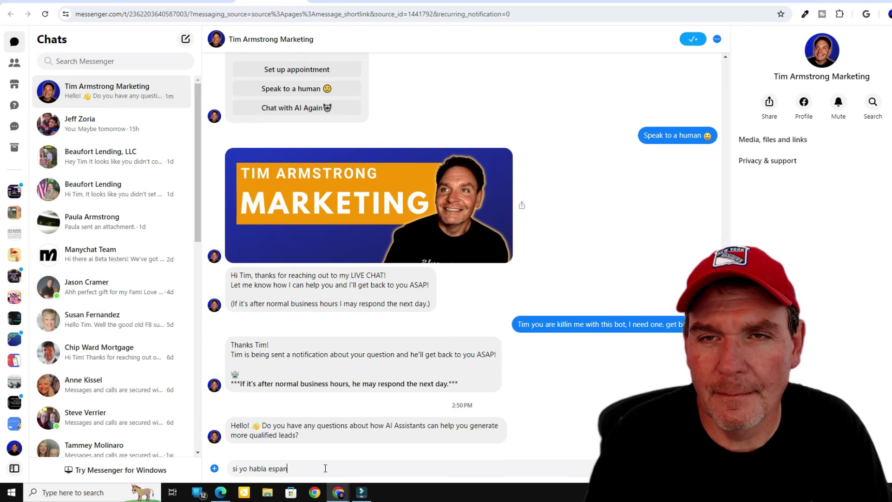
type("l?")
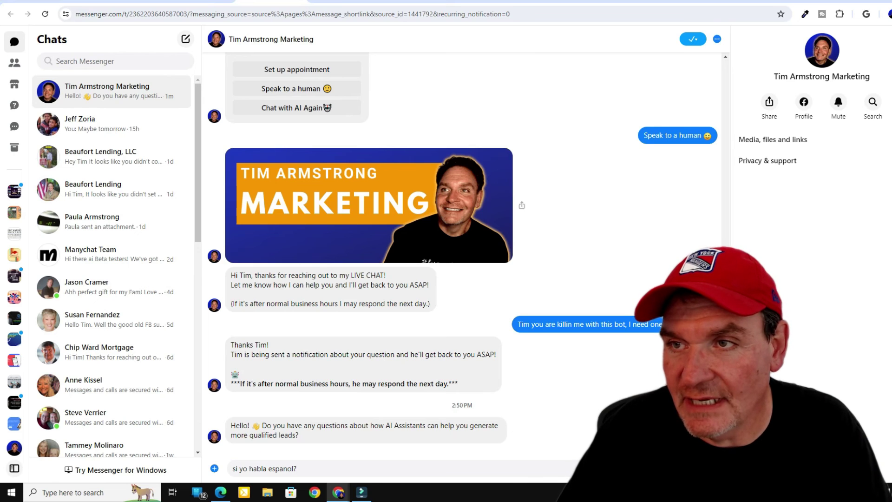
key("Return")
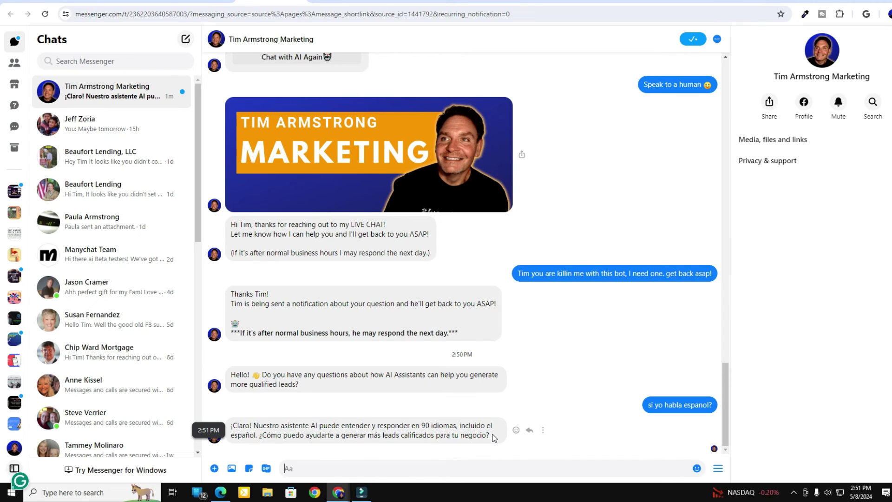
Send 'wenn du Deutsch sprichst' and 'se você fala português', then return to ManyChat.
type("wenn du Deutsch sprichst")
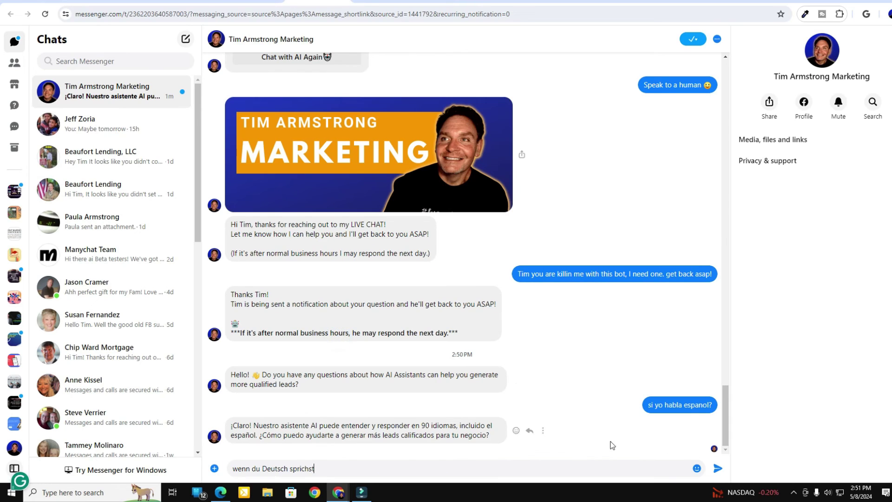
left_click(716, 467)
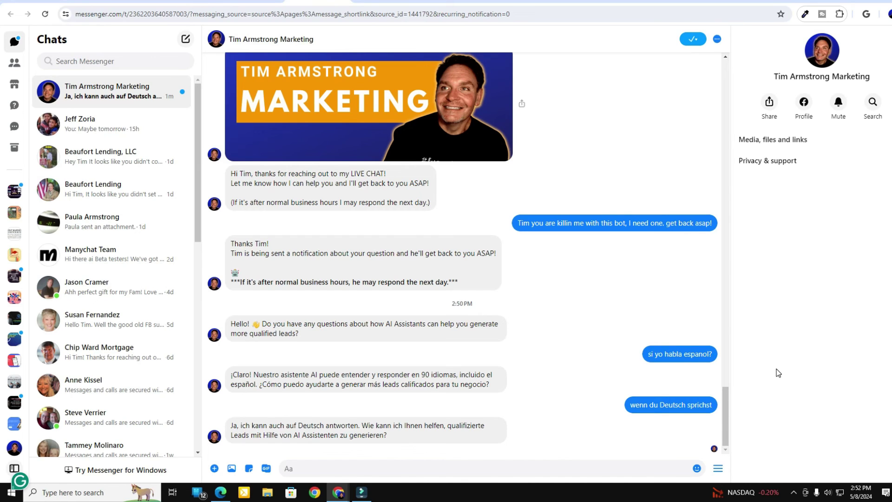
type("se você fala português")
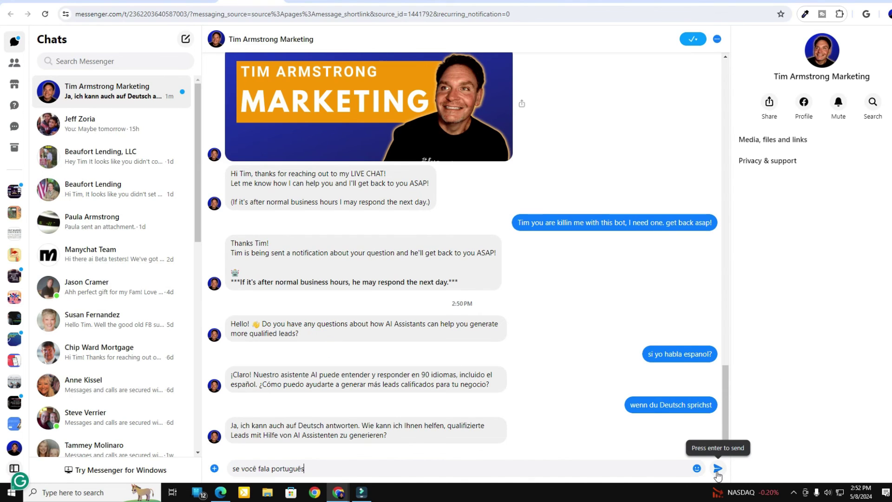
left_click(717, 469)
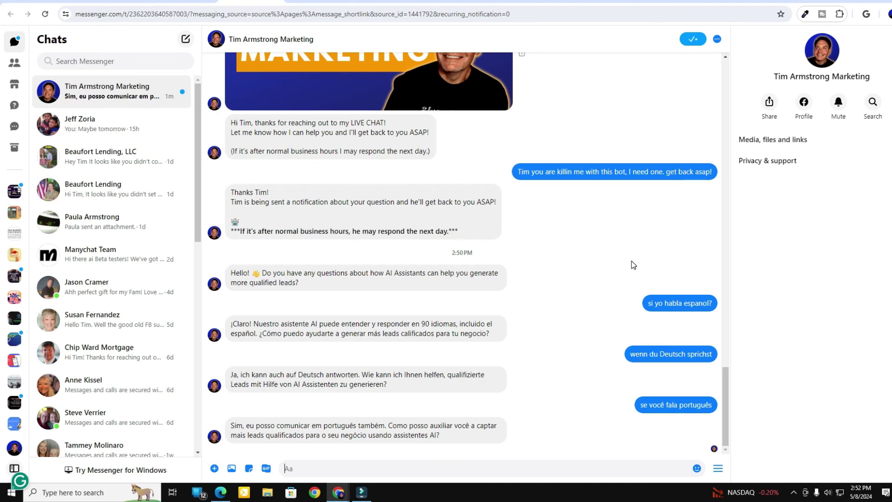
left_click(182, 3)
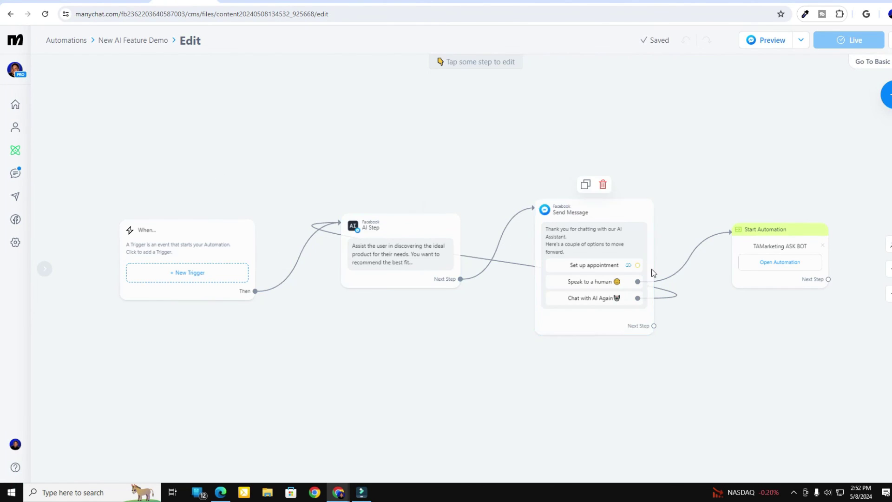
left_click(428, 264)
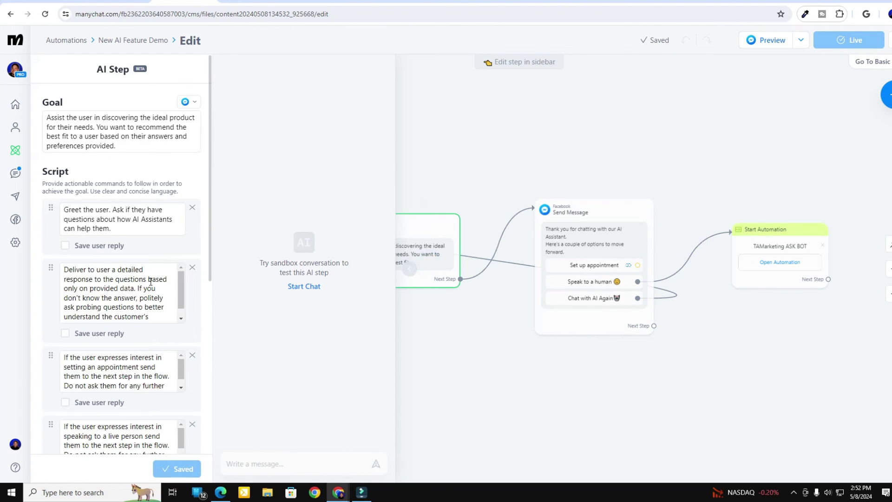
scroll(151, 281, "down", 2)
scroll(205, 303, "down", 5)
scroll(202, 306, "down", 1)
scroll(195, 320, "up", 4)
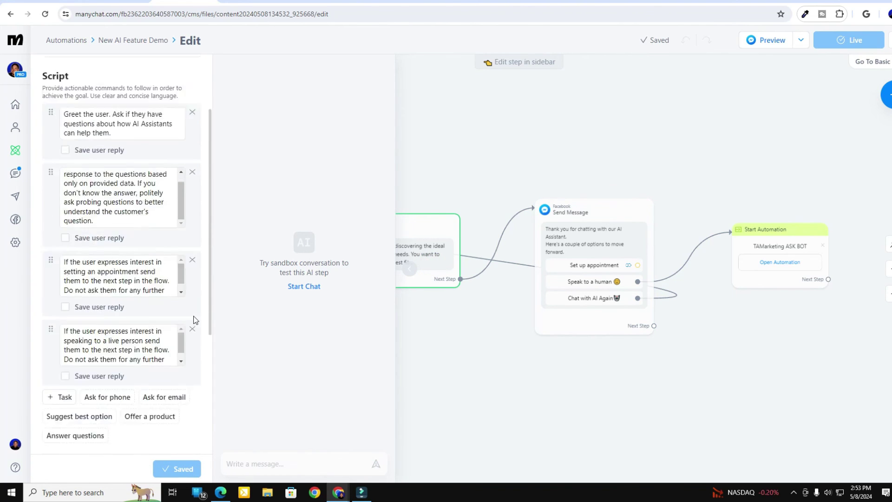
scroll(194, 320, "up", 2)
scroll(195, 323, "down", 6)
scroll(196, 328, "down", 1)
scroll(197, 330, "down", 1)
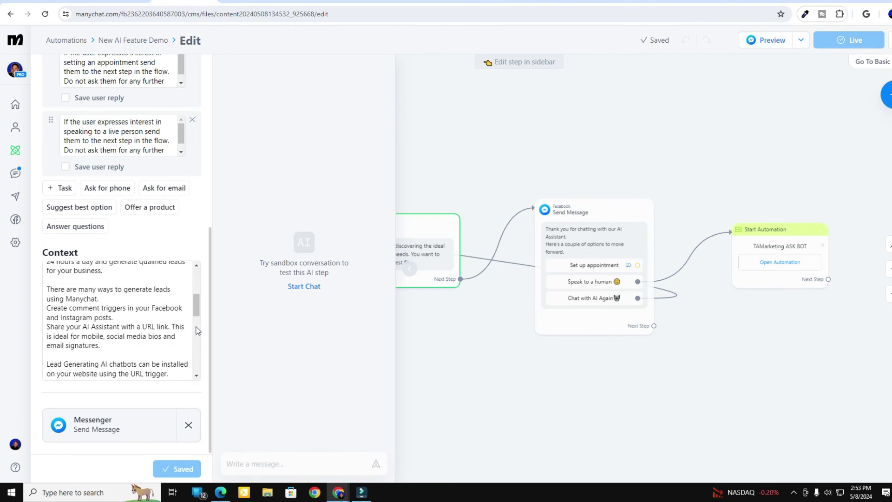
scroll(196, 330, "down", 3)
scroll(198, 343, "down", 2)
scroll(206, 377, "up", 4)
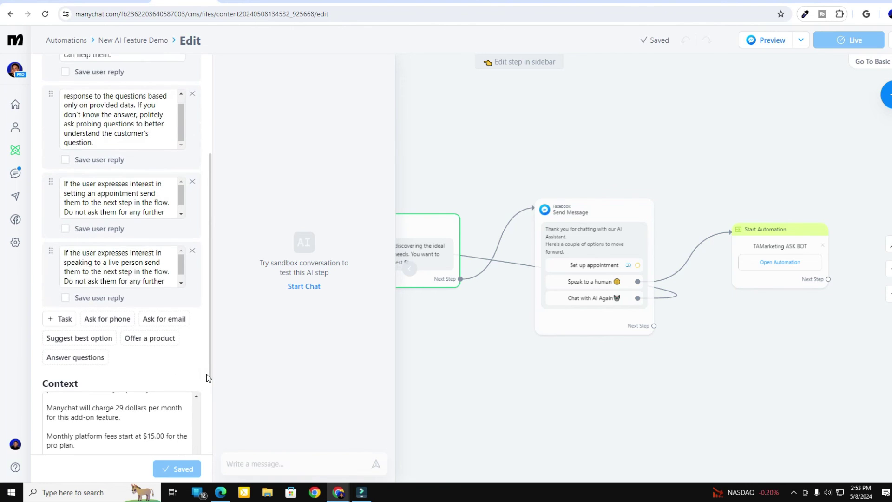
scroll(207, 378, "up", 2)
scroll(206, 378, "up", 1)
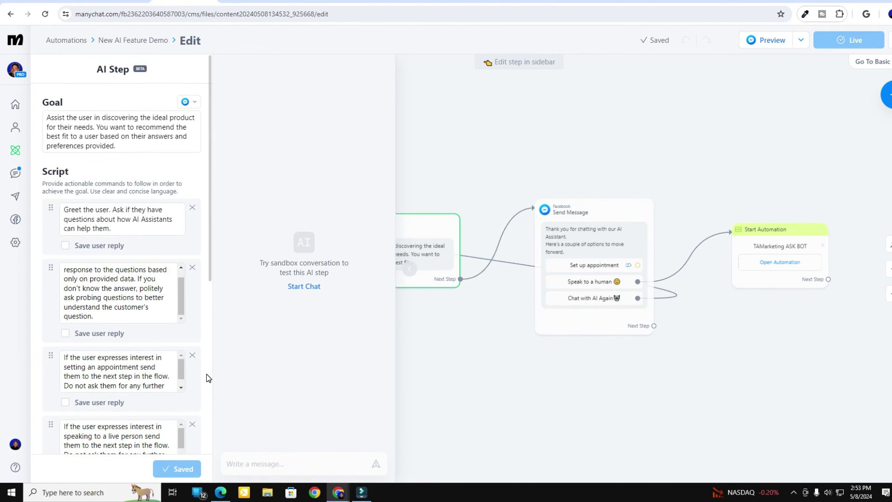
scroll(208, 378, "down", 2)
scroll(208, 378, "down", 4)
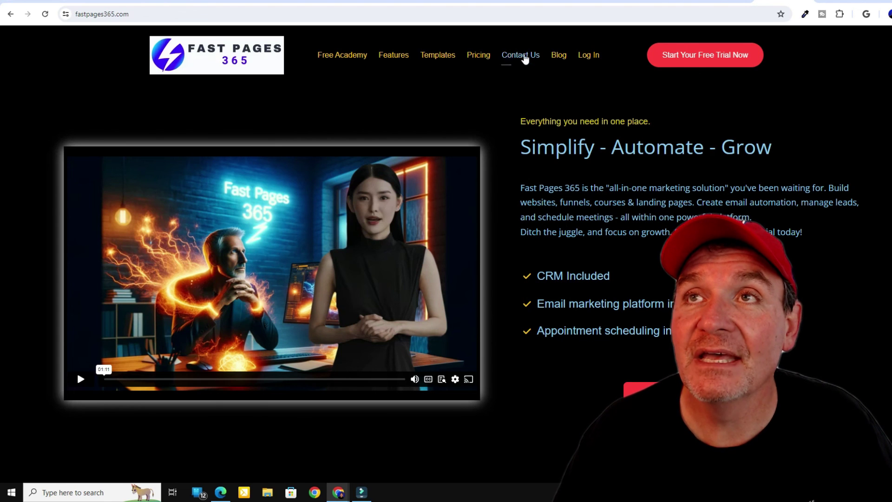
Go to Fast Pages 365's Contact Us page and scroll to the May 2024 consultation calendar.
left_click(524, 57)
scroll(397, 382, "down", 1)
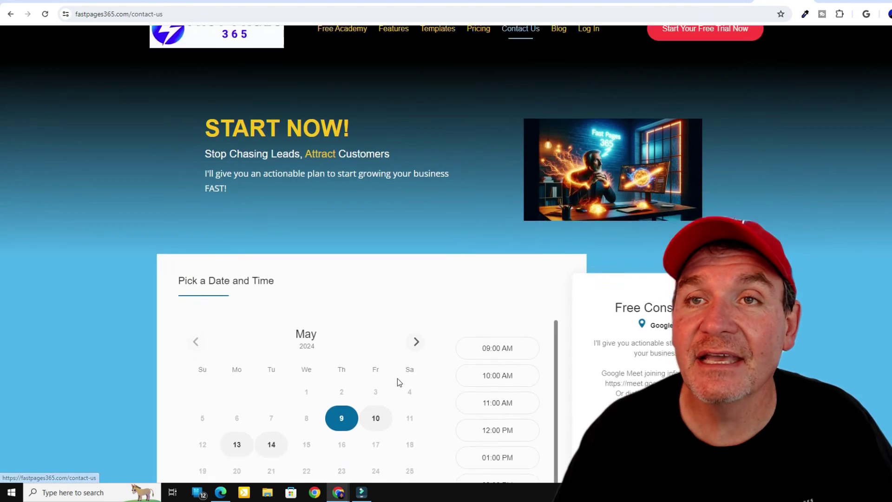
scroll(398, 382, "down", 5)
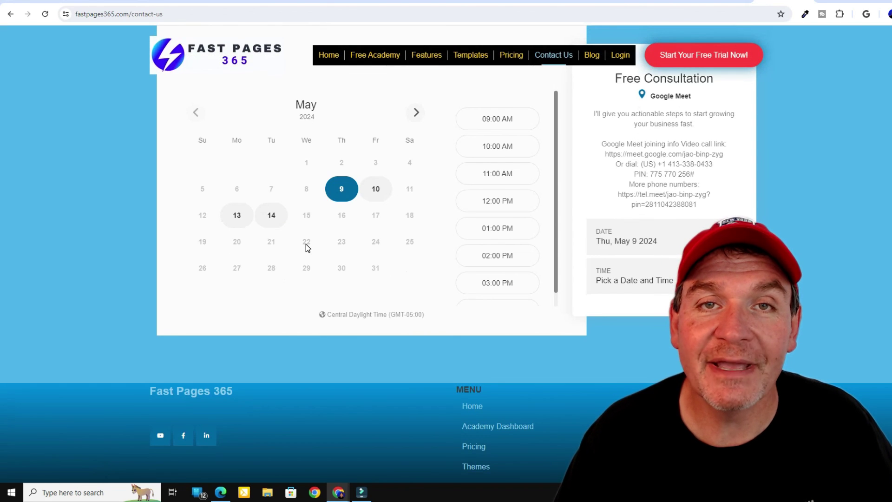